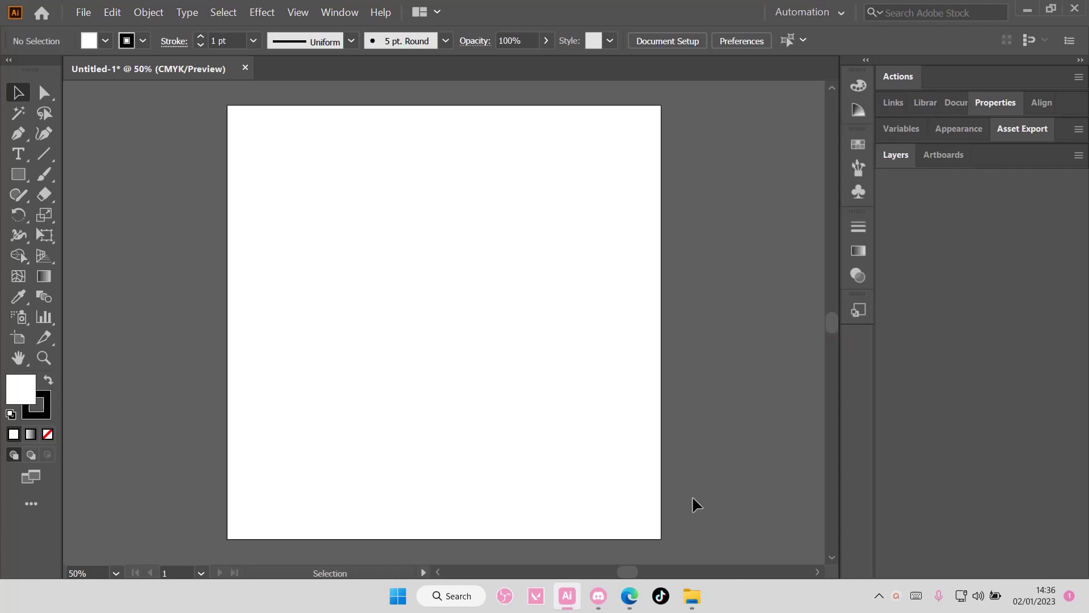
# Draw an unfilled square over the artboard and shrink it to about 184 px at the centre
pyautogui.hotkey('ctrl', '-')
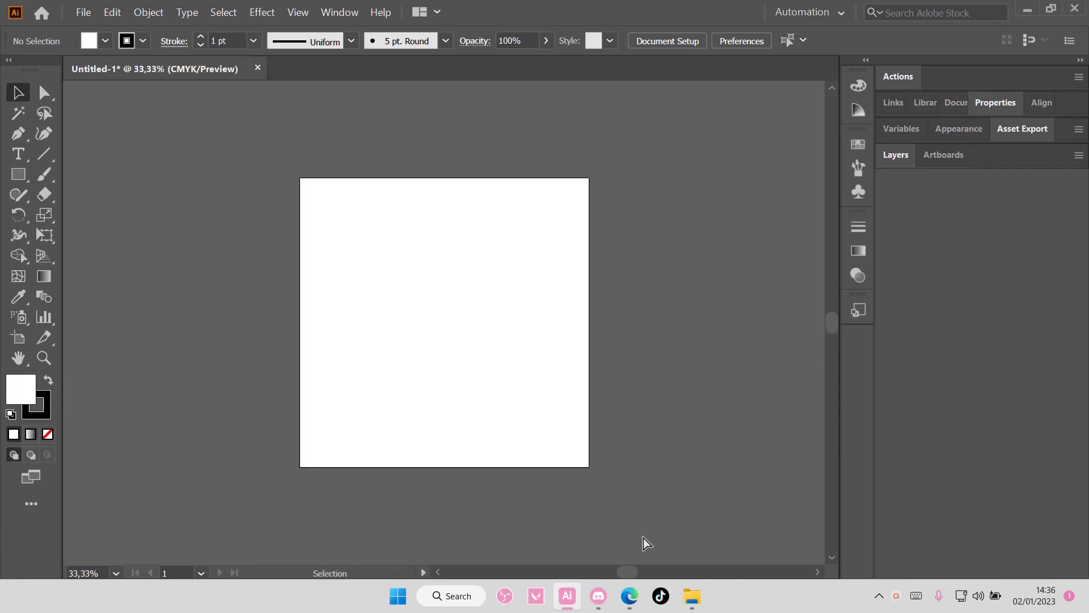
pyautogui.click(18, 174)
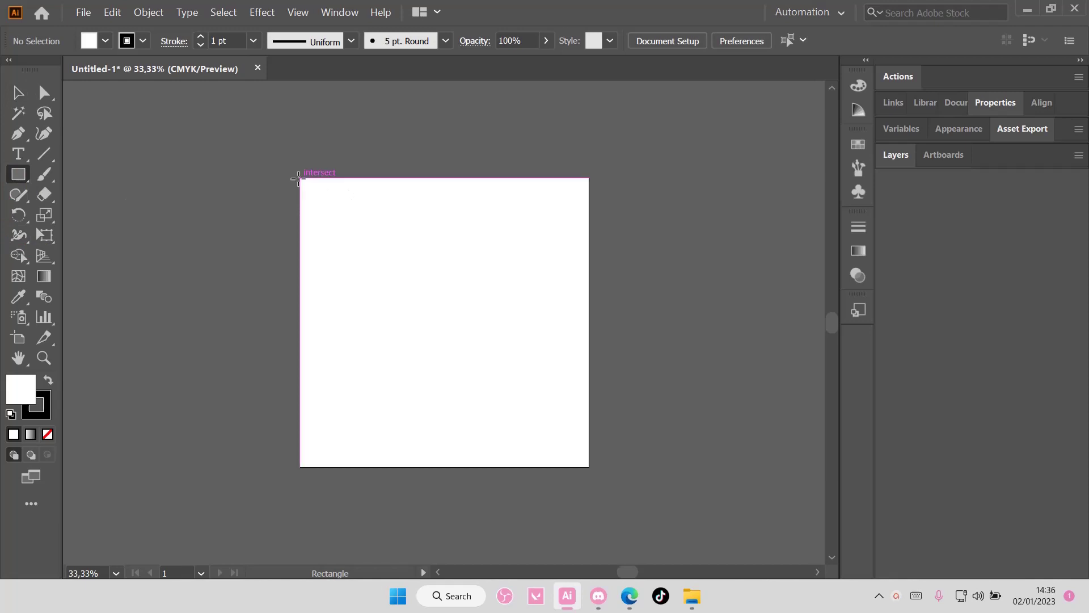
pyautogui.moveTo(298, 178); pyautogui.dragTo(589, 466)
pyautogui.click(18, 94)
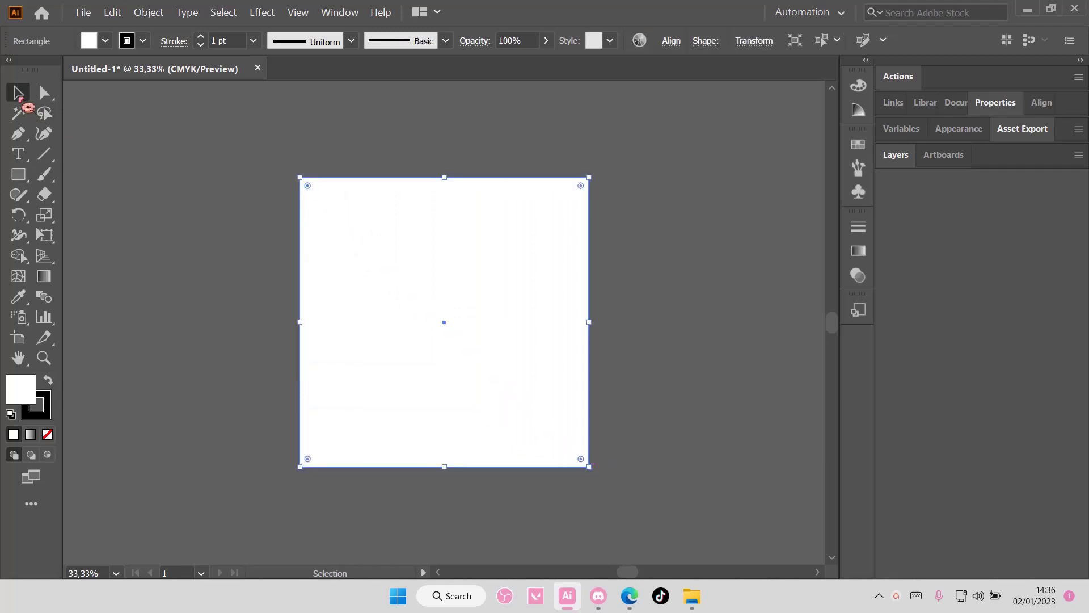
pyautogui.click(49, 436)
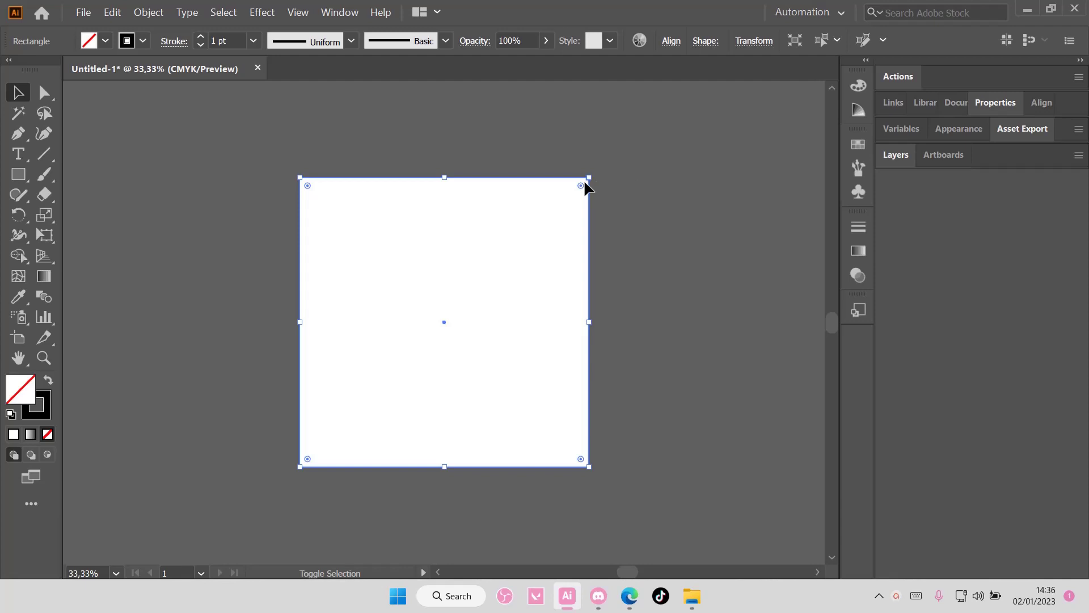
pyautogui.moveTo(588, 179); pyautogui.dragTo(466, 300)
# Create a TUNNEL text frame beside the artboard set to 72 pt
pyautogui.click(697, 286)
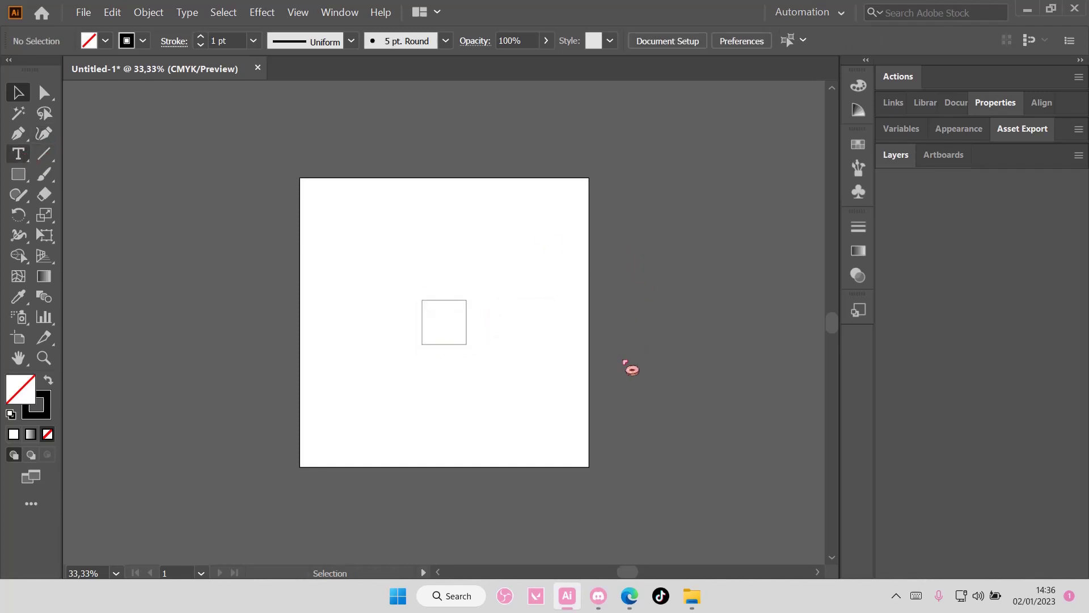
pyautogui.press('t')
pyautogui.moveTo(612, 290); pyautogui.dragTo(726, 351)
pyautogui.press('BackSpace')
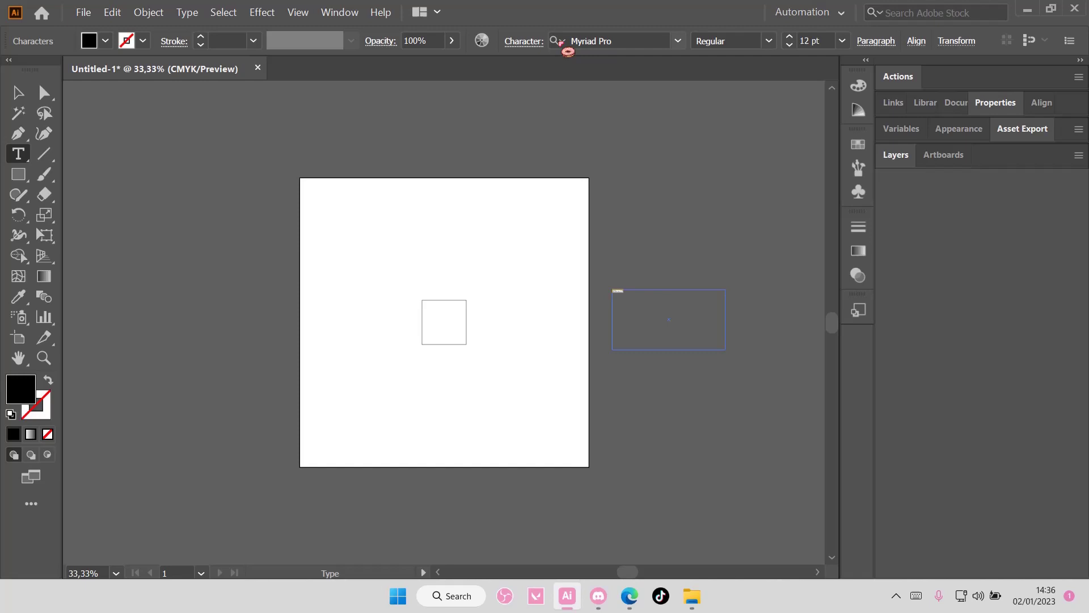
pyautogui.moveTo(851, 58); pyautogui.dragTo(854, 53)
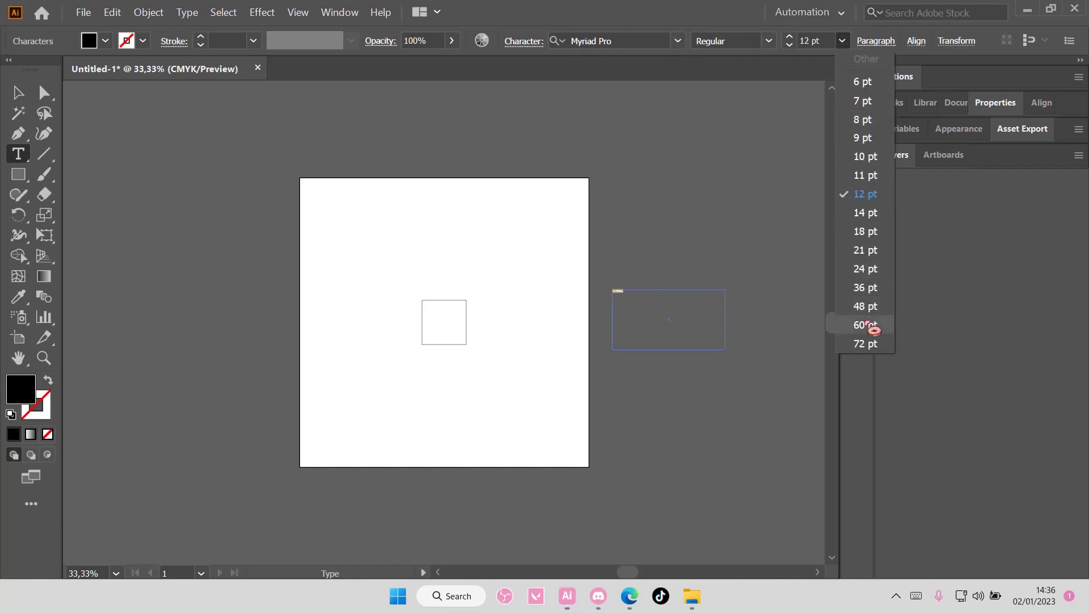
pyautogui.click(867, 342)
# Apply the Gill Sans Ultra Bold Condensed font to TUNNEL
pyautogui.click(678, 42)
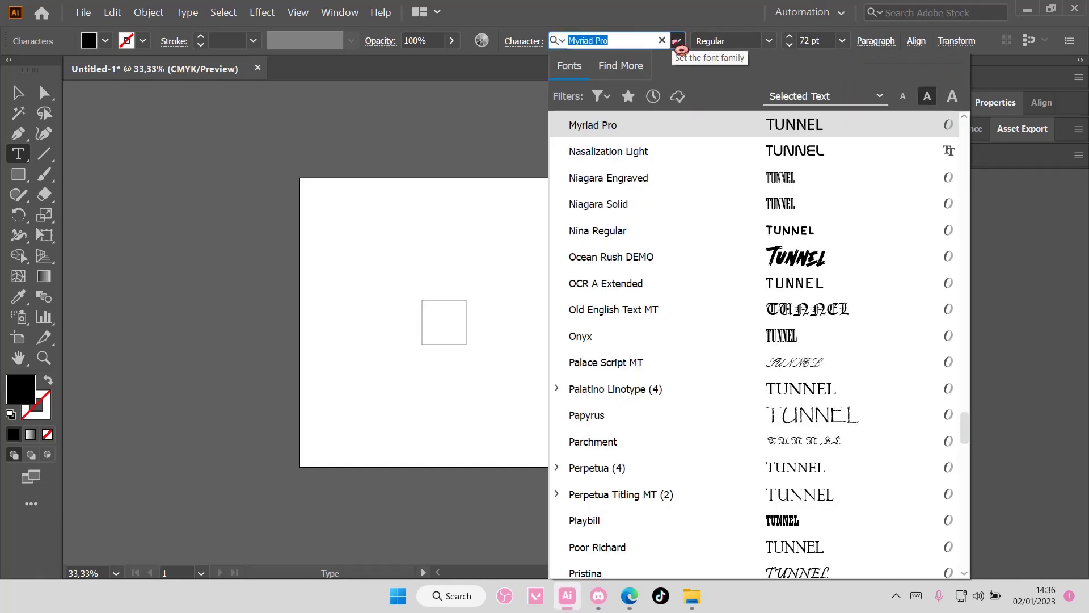
pyautogui.scroll(7, 730, 267)
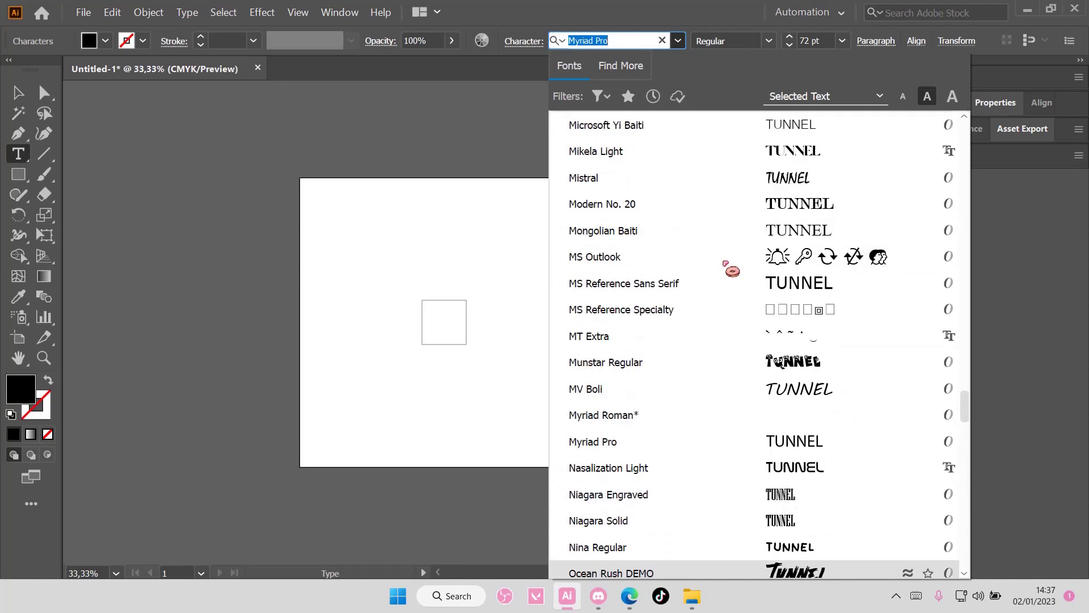
pyautogui.scroll(10, 730, 268)
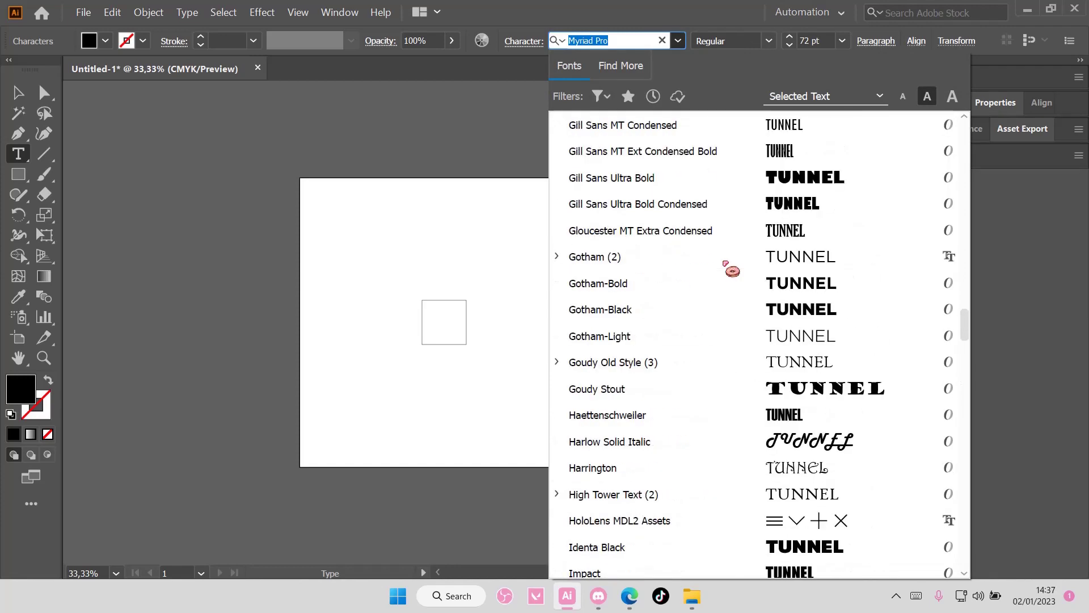
pyautogui.click(753, 207)
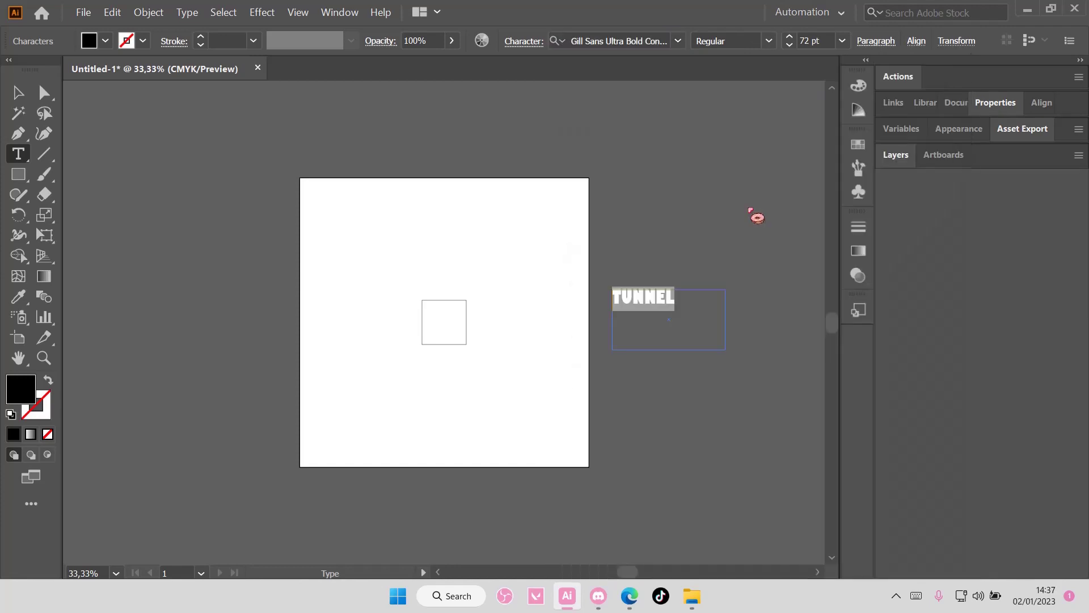
# Browse the font family list to find Impact
pyautogui.click(679, 41)
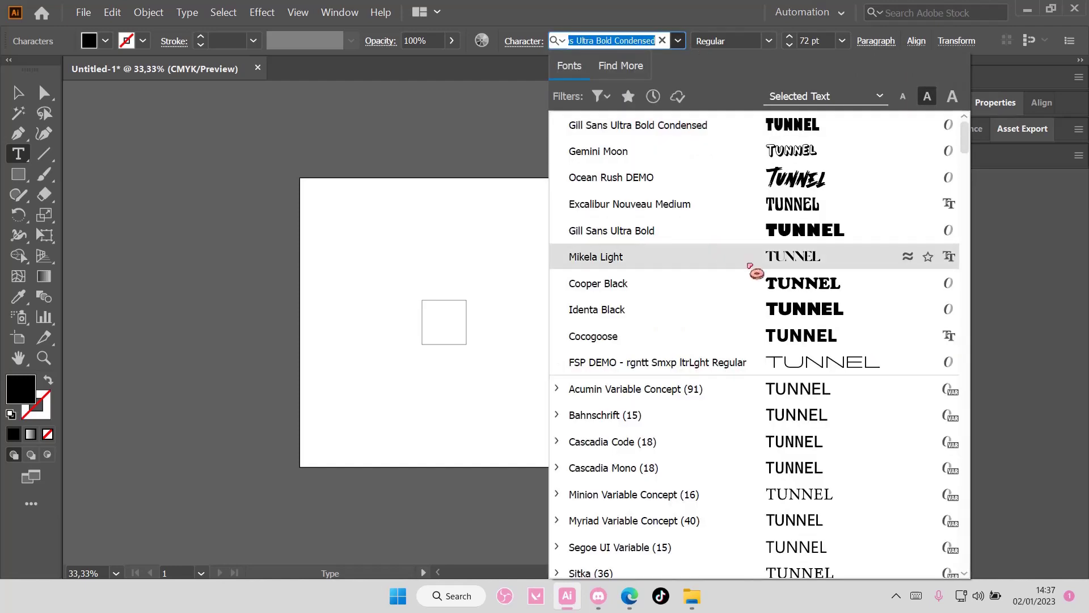
pyautogui.scroll(-1, 851, 286)
pyautogui.scroll(1, 810, 292)
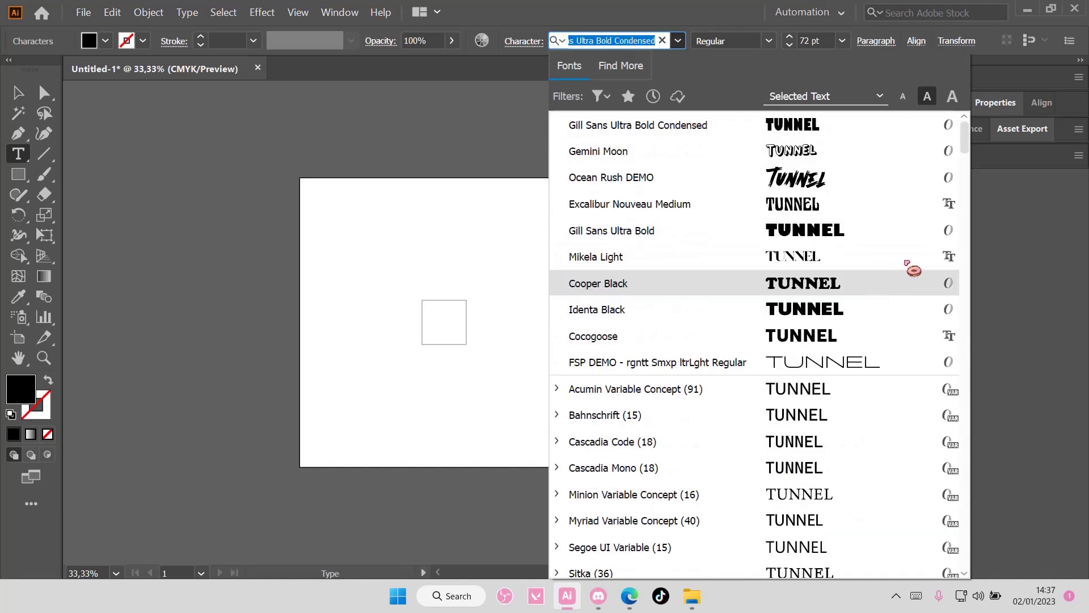
pyautogui.moveTo(966, 139); pyautogui.dragTo(968, 149)
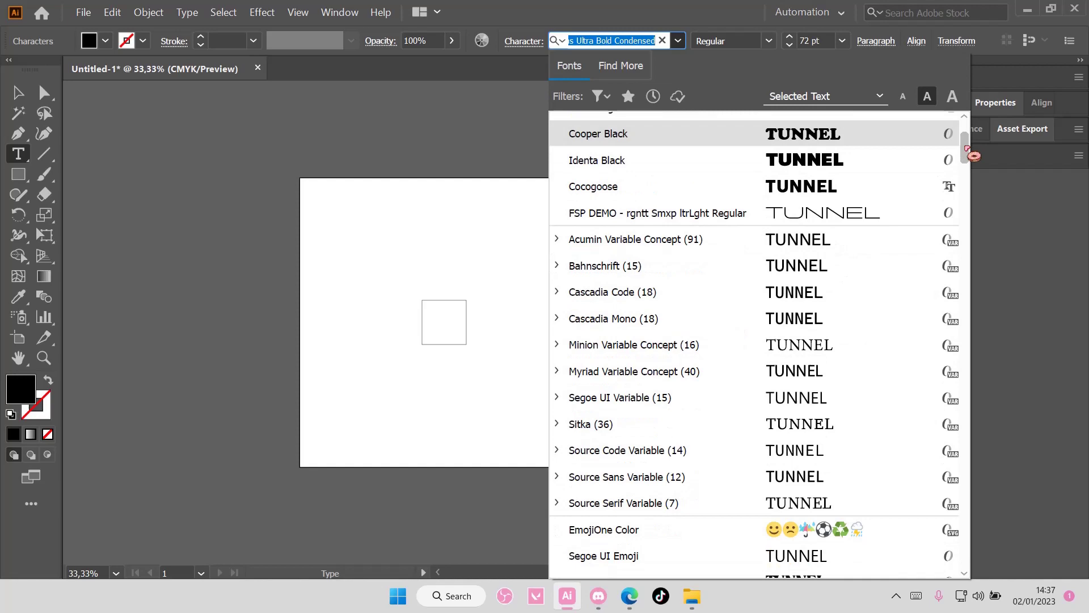
pyautogui.scroll(-3, 892, 255)
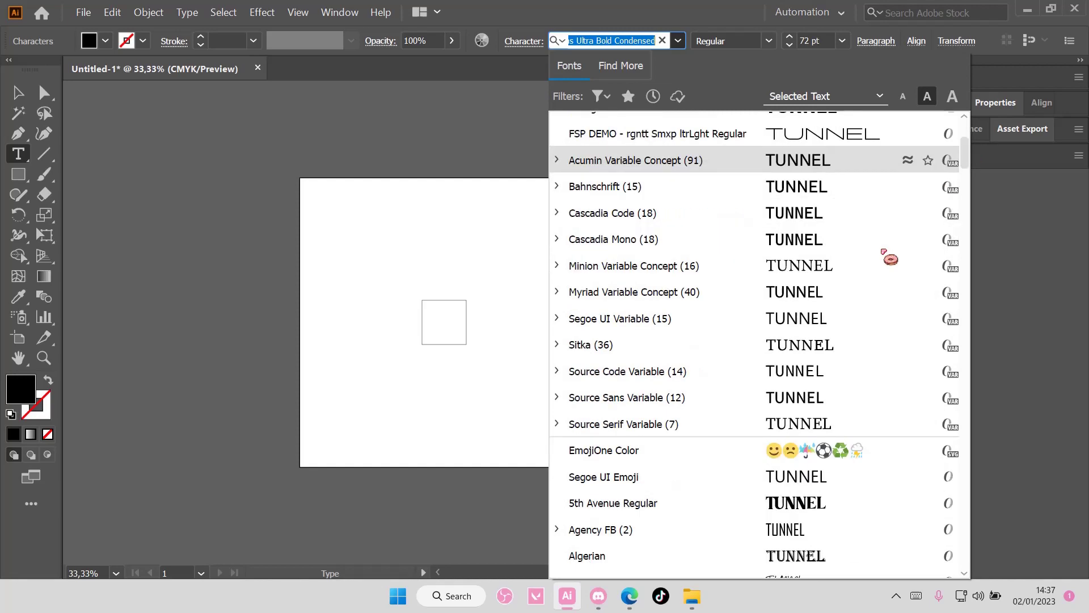
pyautogui.scroll(-3, 889, 258)
pyautogui.scroll(-4, 890, 258)
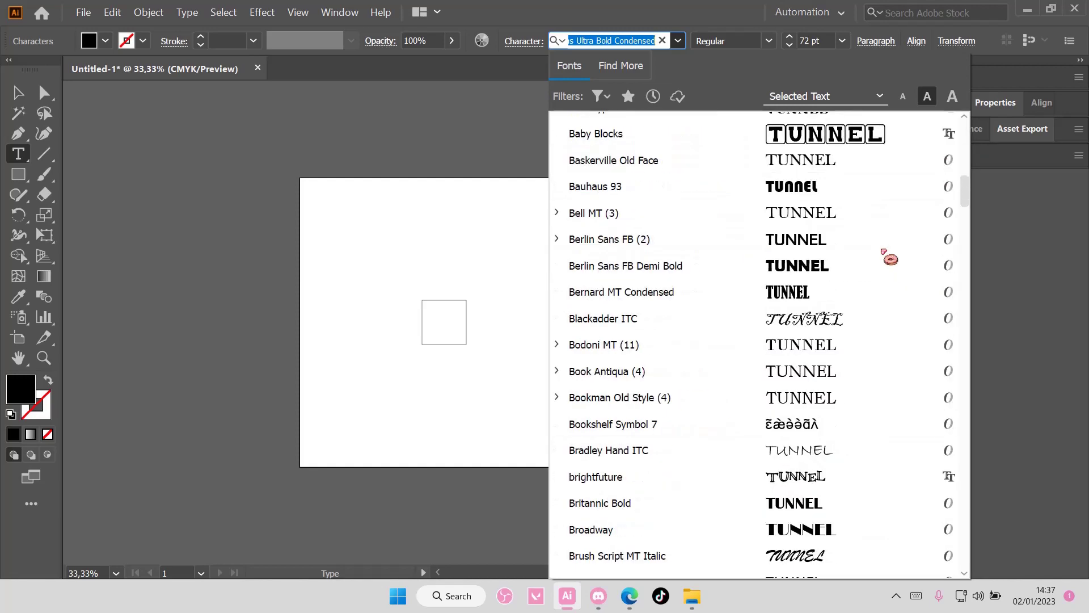
pyautogui.scroll(-12, 889, 258)
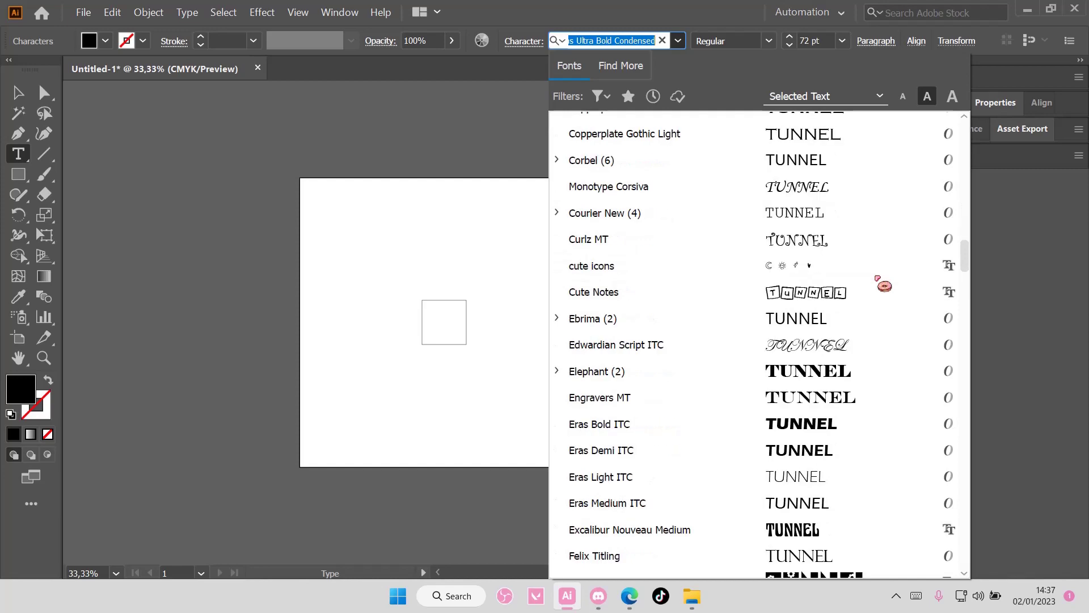
pyautogui.scroll(-6, 884, 285)
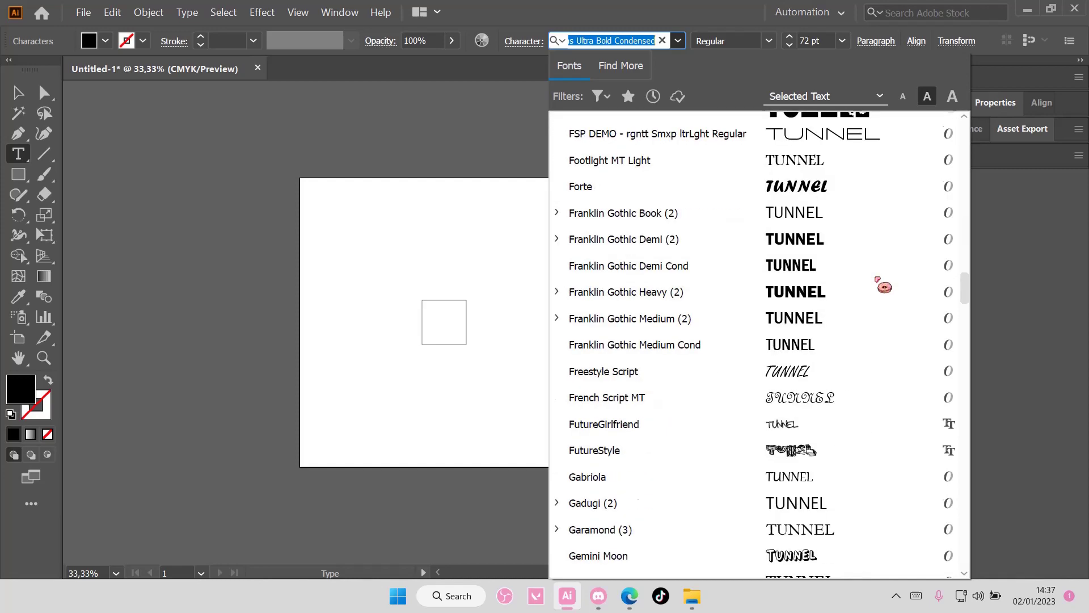
pyautogui.scroll(-2, 884, 285)
pyautogui.scroll(-5, 884, 285)
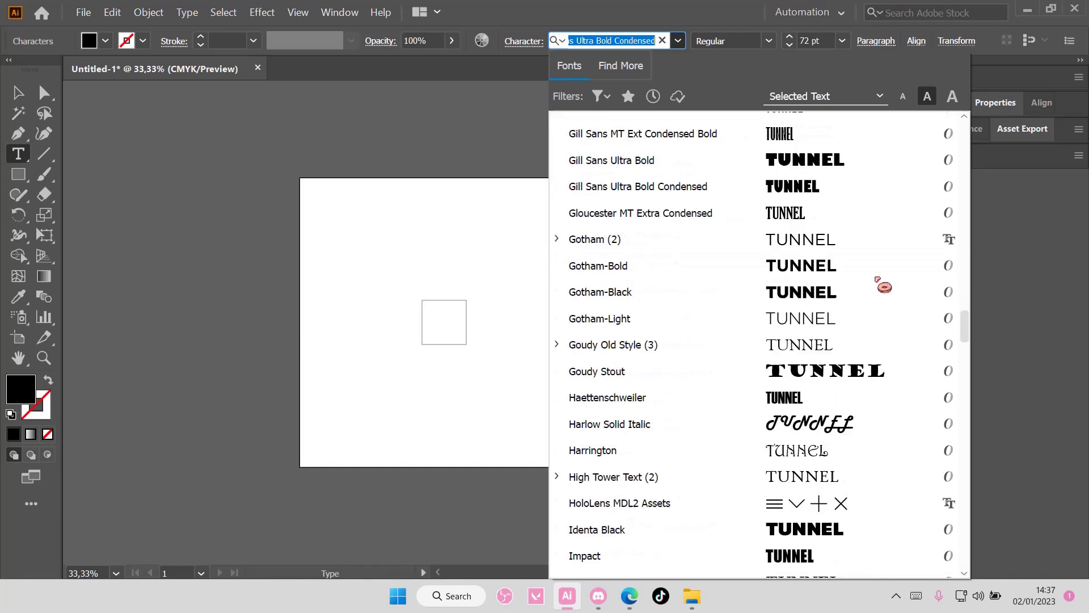
# Set TUNNEL in Impact, convert it to outlines, and enlarge it beside the artboard's top
pyautogui.click(835, 399)
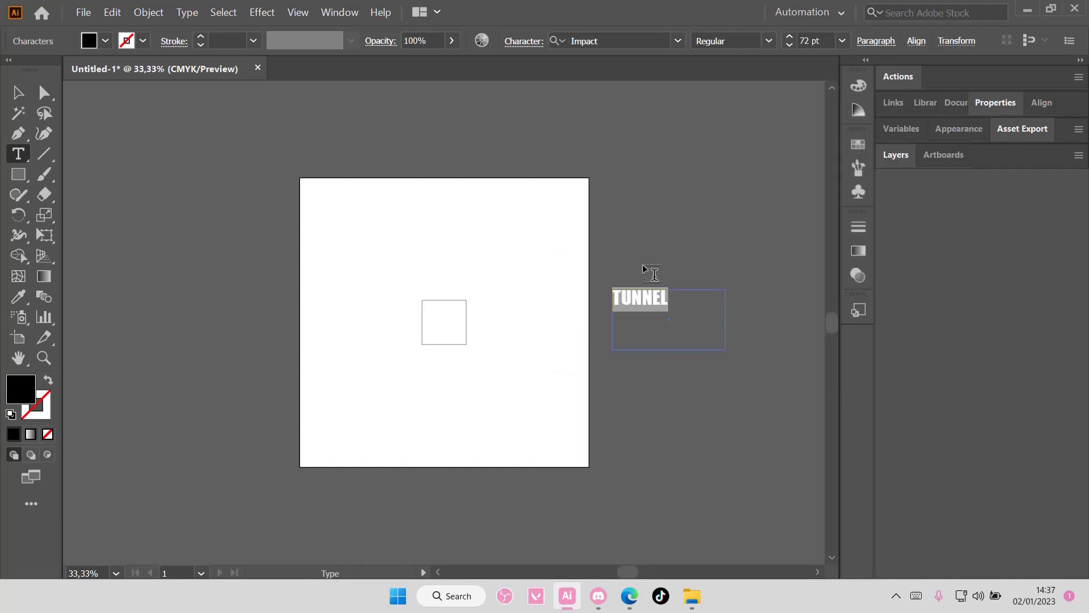
pyautogui.click(18, 92)
pyautogui.rightClick(648, 302)
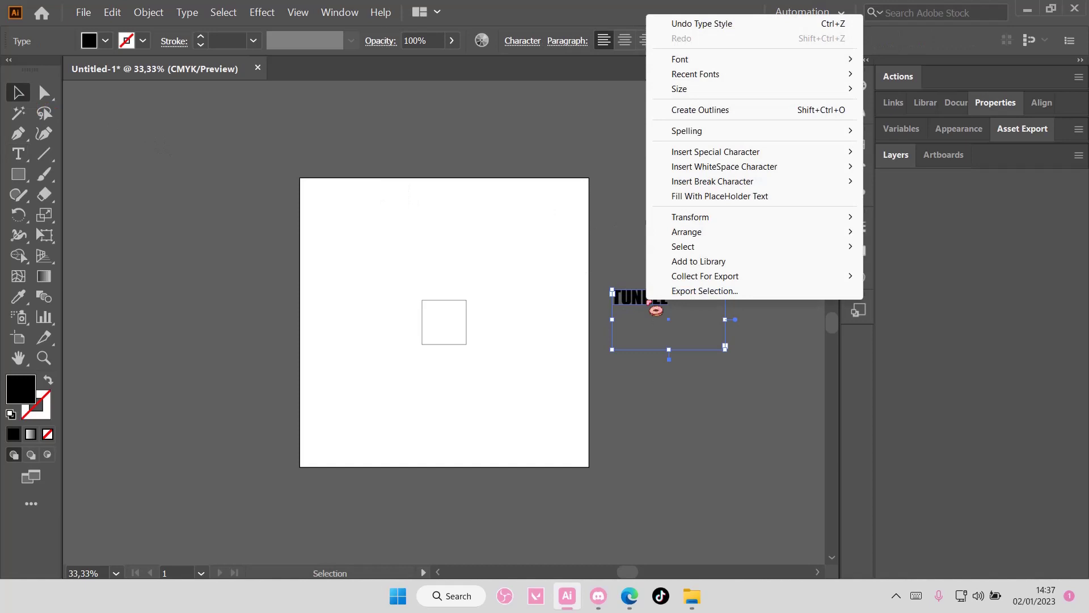
pyautogui.click(726, 111)
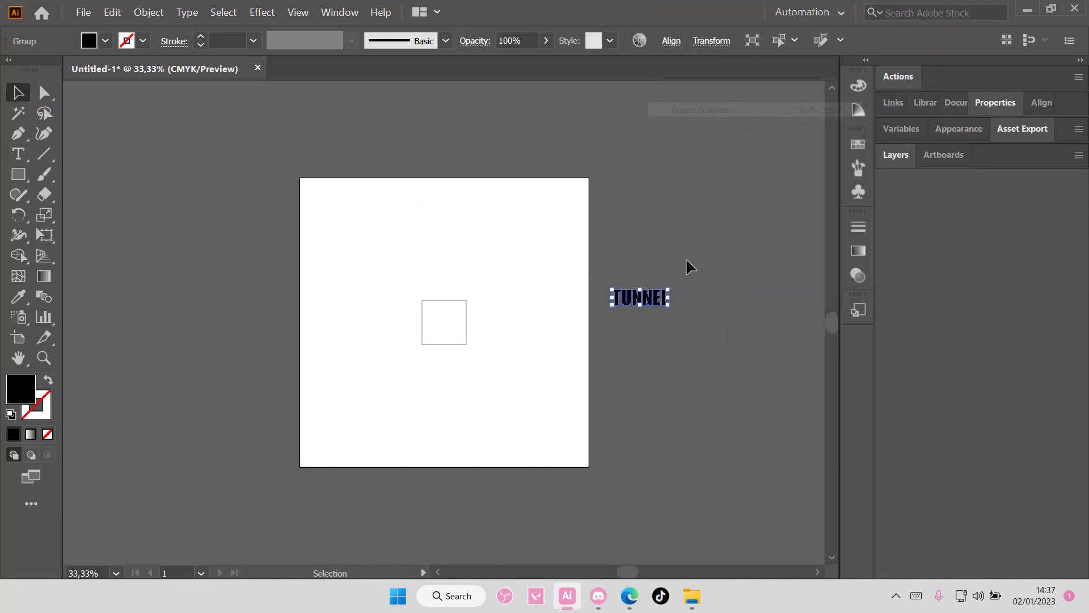
pyautogui.moveTo(668, 307); pyautogui.dragTo(716, 205)
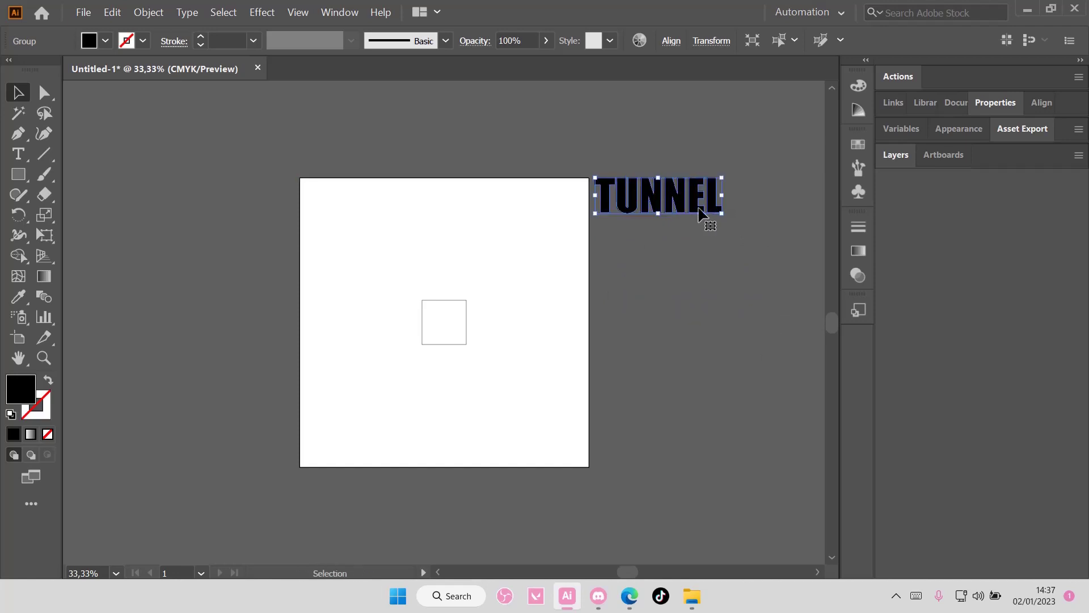
# Copy TUNNEL beside the artboard's bottom and horizontally centre-align both copies
pyautogui.click(696, 283)
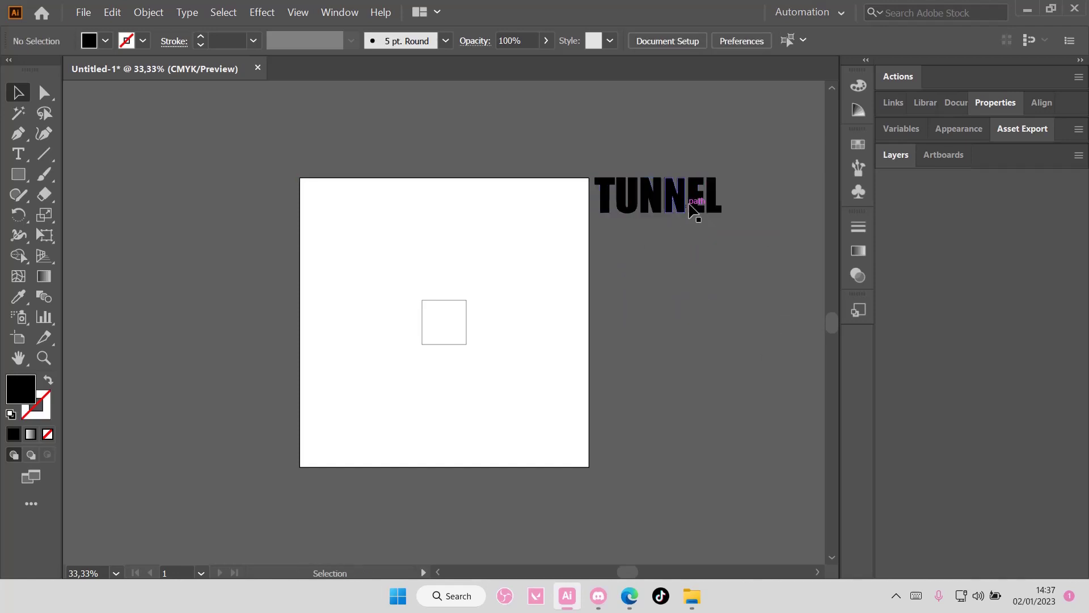
pyautogui.moveTo(692, 210); pyautogui.dragTo(692, 453)
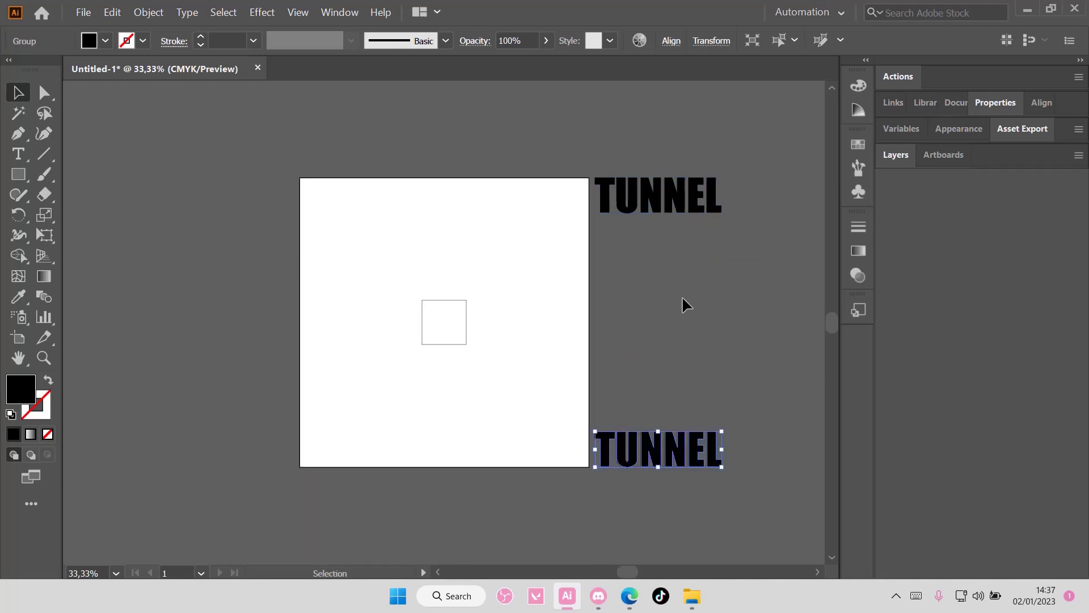
pyautogui.hotkey('ctrl', 'a')
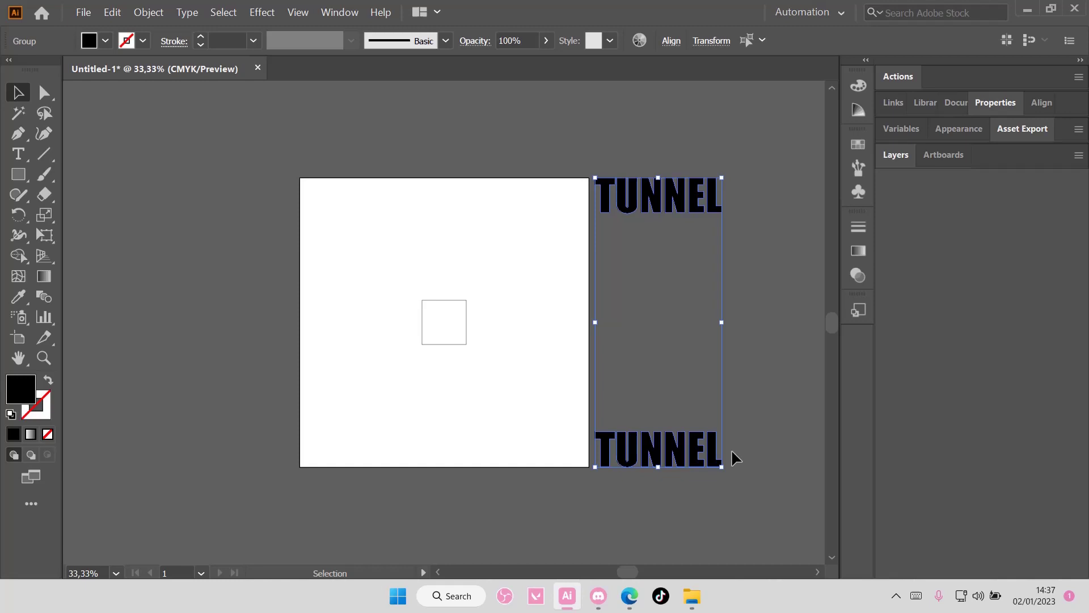
pyautogui.click(735, 431)
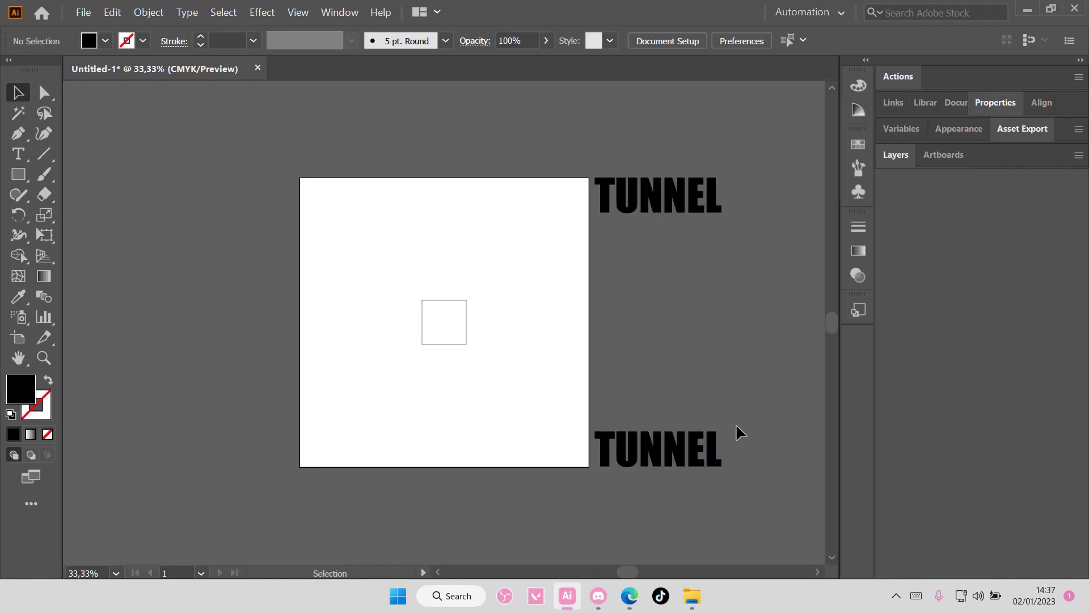
pyautogui.moveTo(635, 161); pyautogui.dragTo(697, 493)
pyautogui.click(1042, 102)
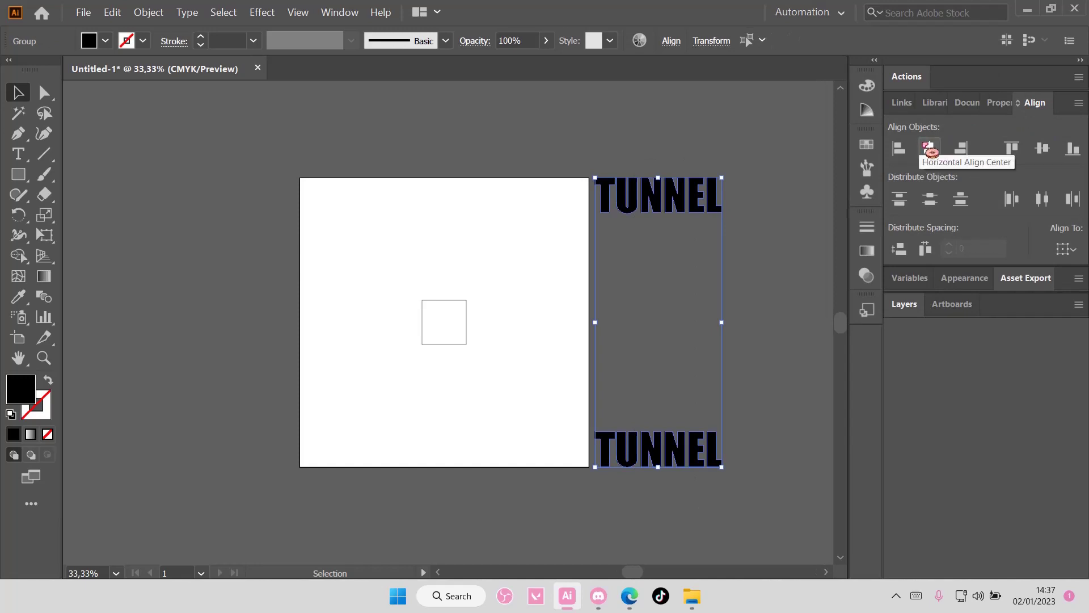
pyautogui.click(780, 230)
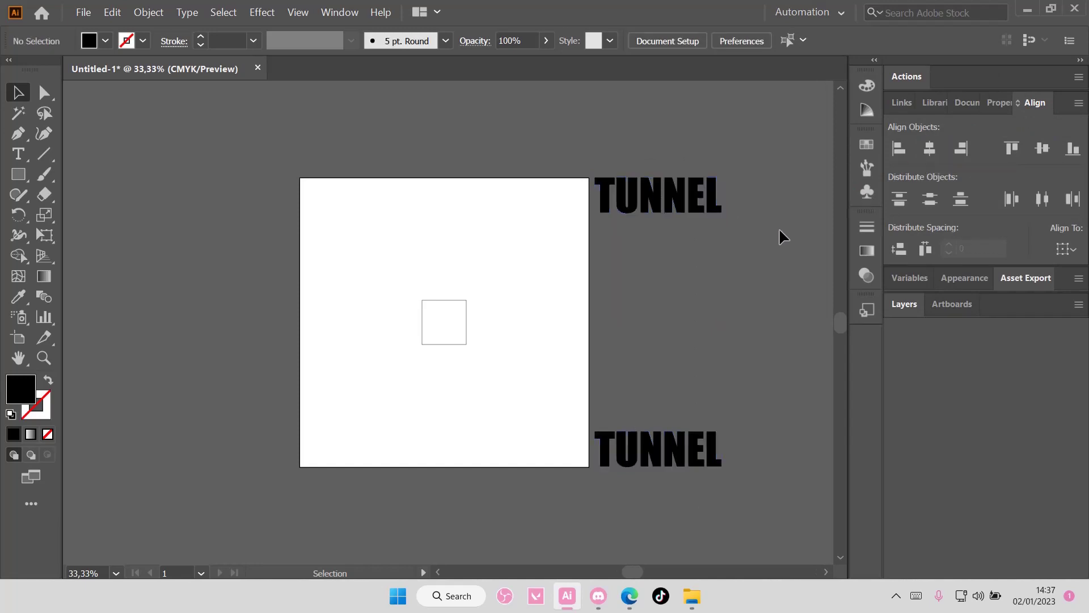
pyautogui.click(706, 464)
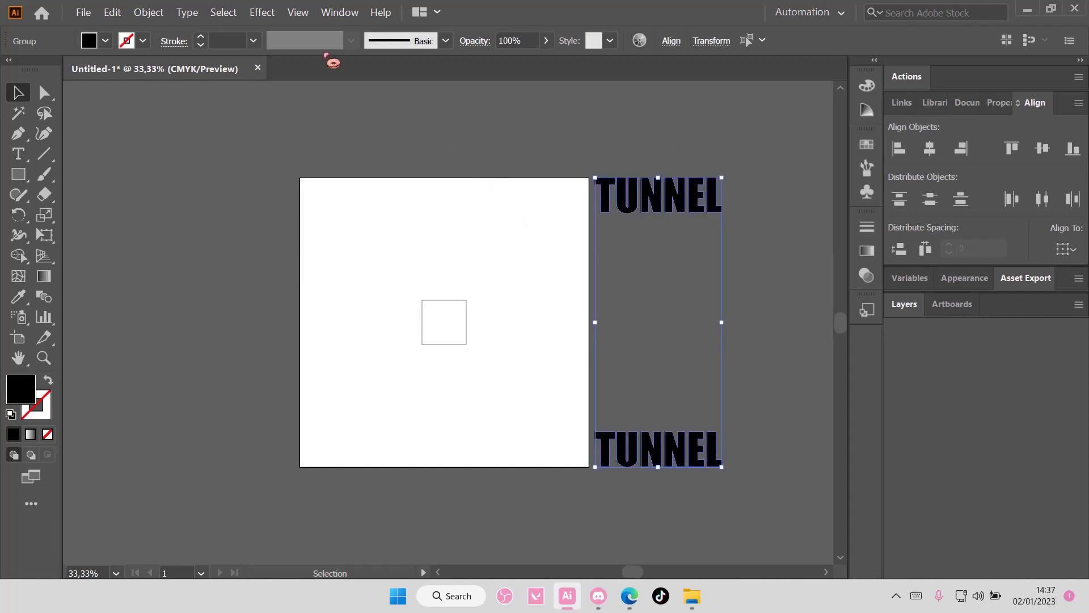
# Blend the two TUNNEL words using 5 specified steps
pyautogui.click(157, 12)
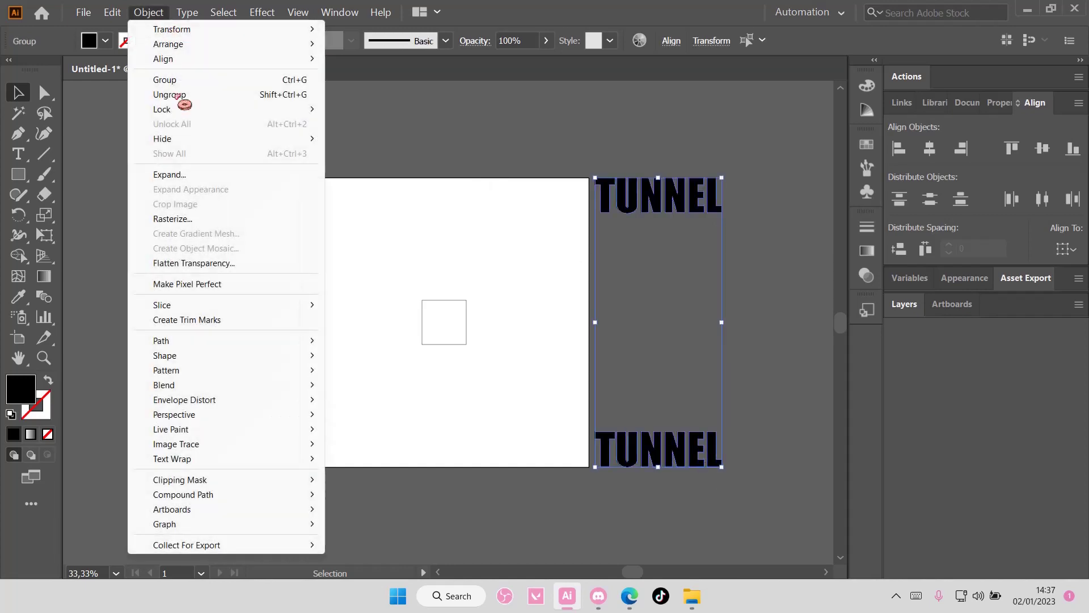
pyautogui.moveTo(208, 385)
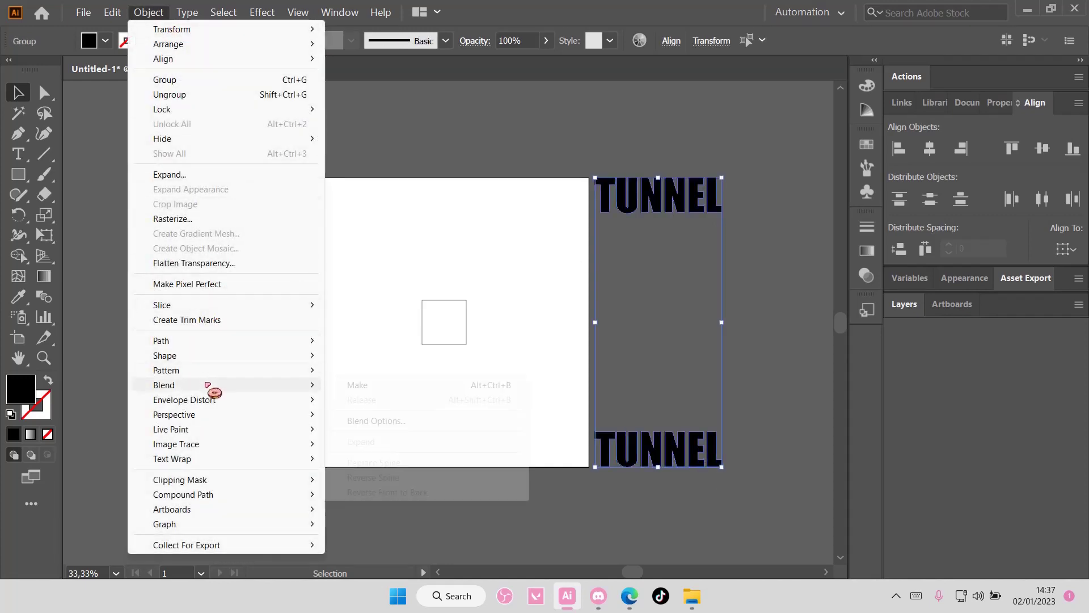
pyautogui.click(389, 386)
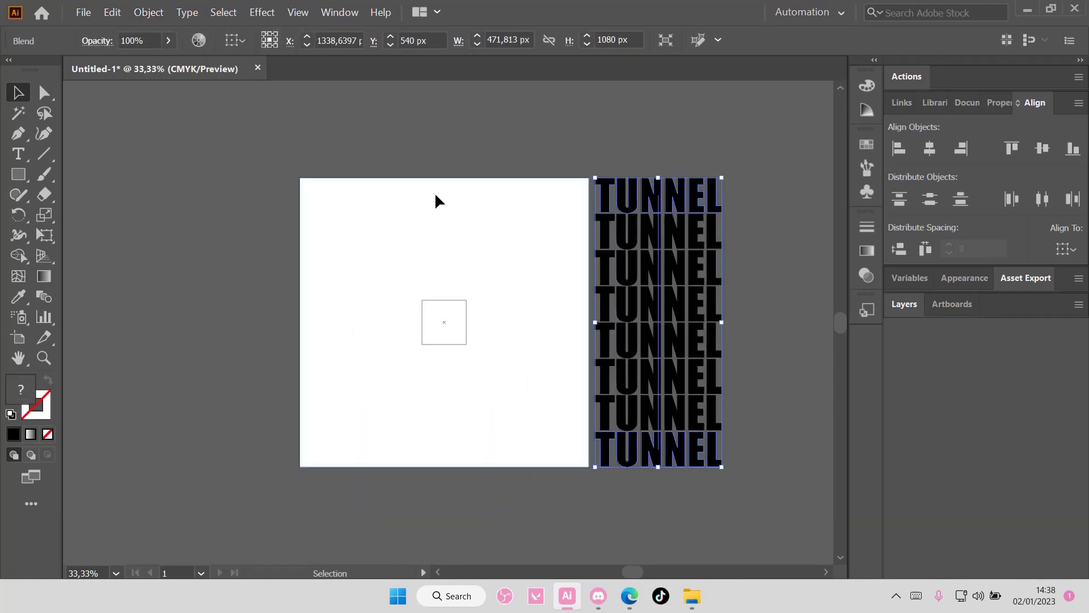
pyautogui.click(148, 12)
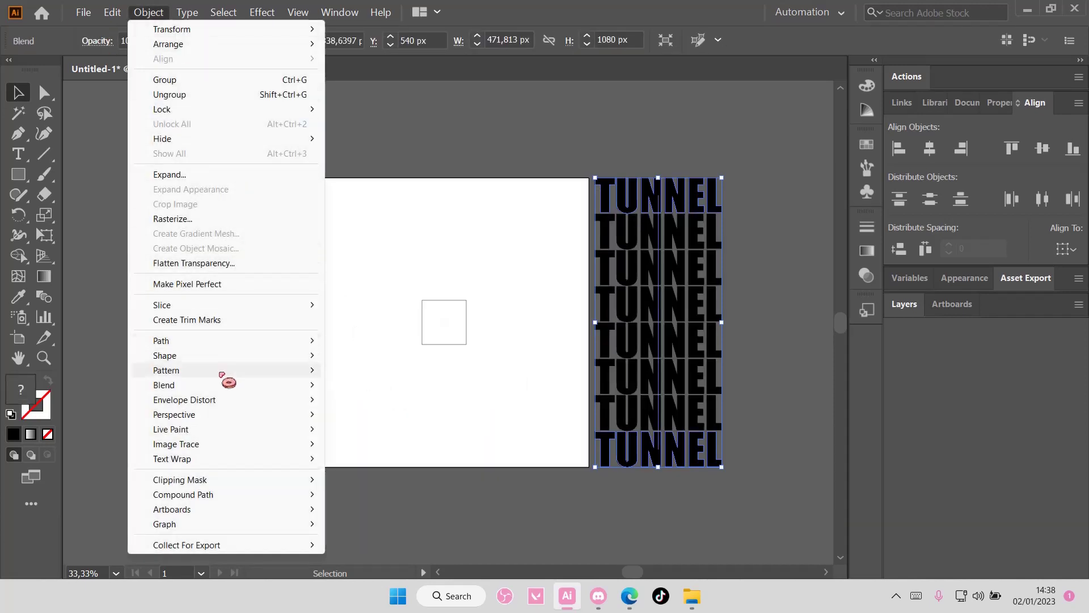
pyautogui.moveTo(226, 385)
pyautogui.click(398, 424)
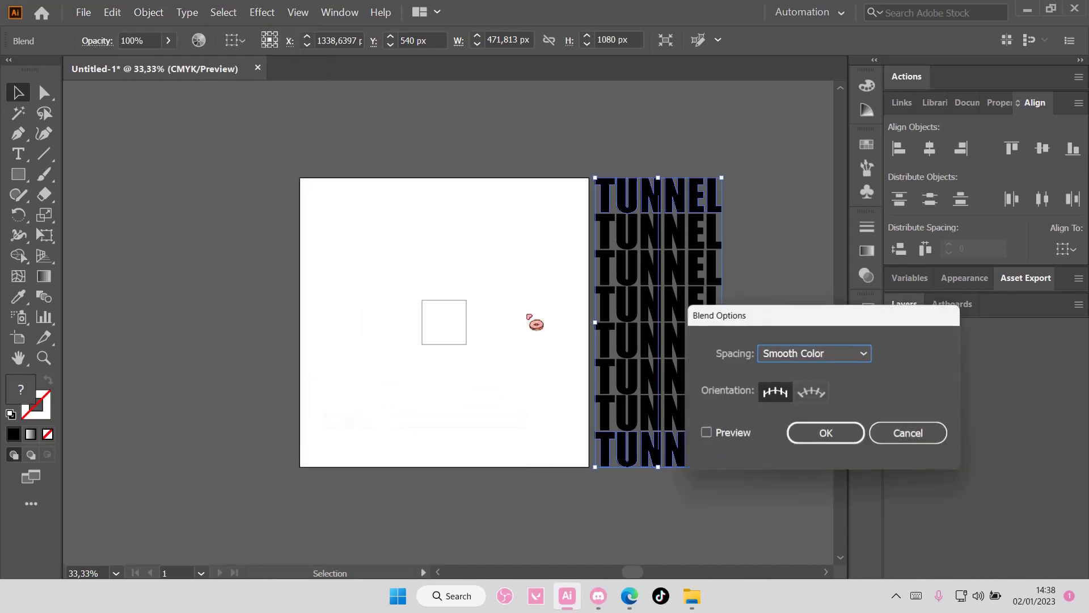
pyautogui.click(815, 353)
pyautogui.click(832, 389)
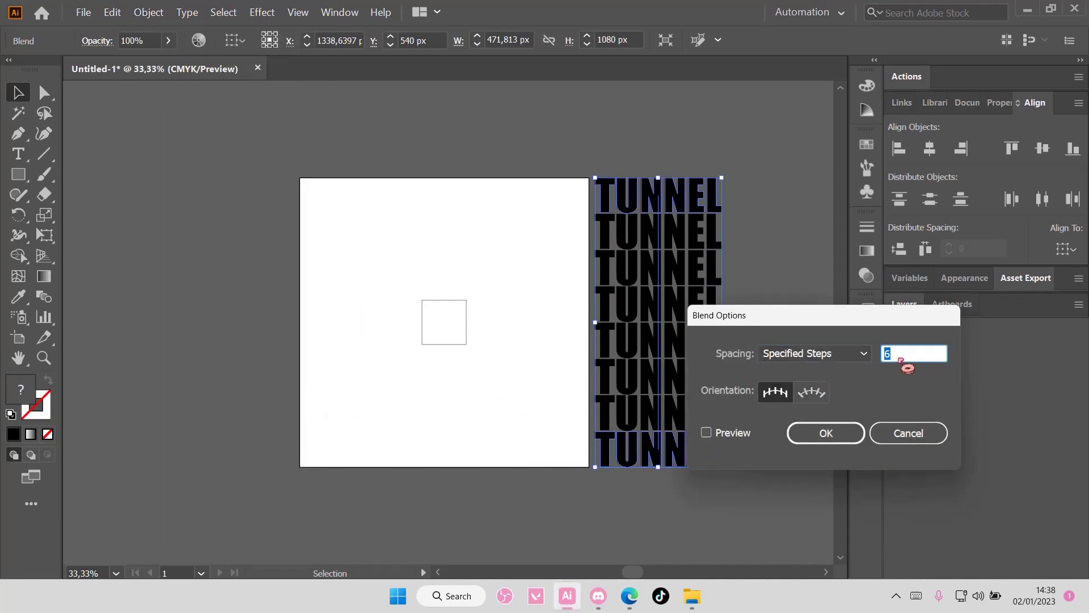
pyautogui.write('5')
pyautogui.click(826, 433)
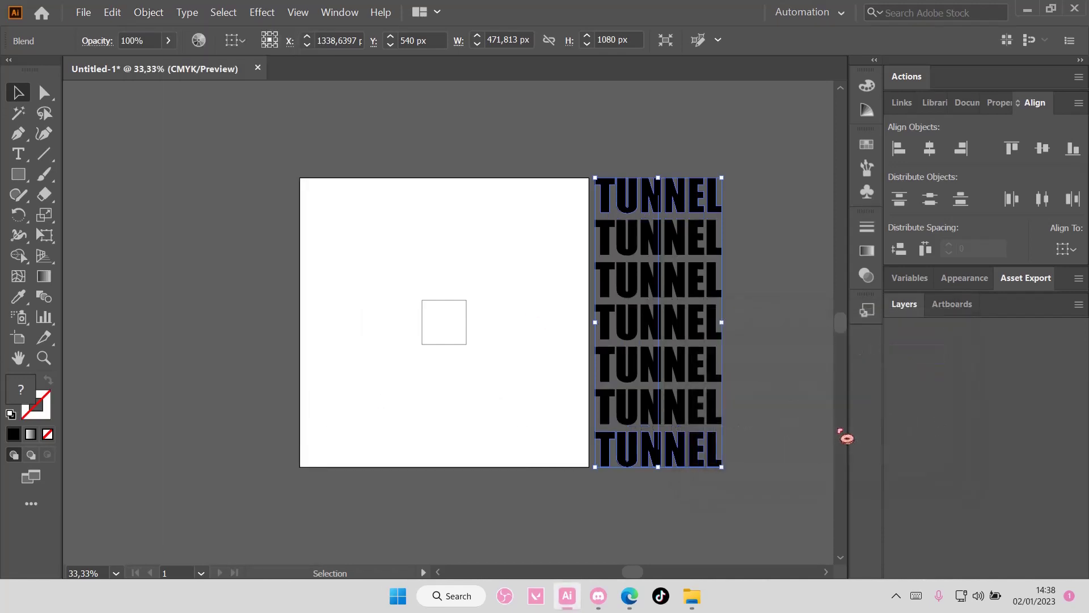
# Expand the TUNNEL blend into separate objects
pyautogui.click(782, 357)
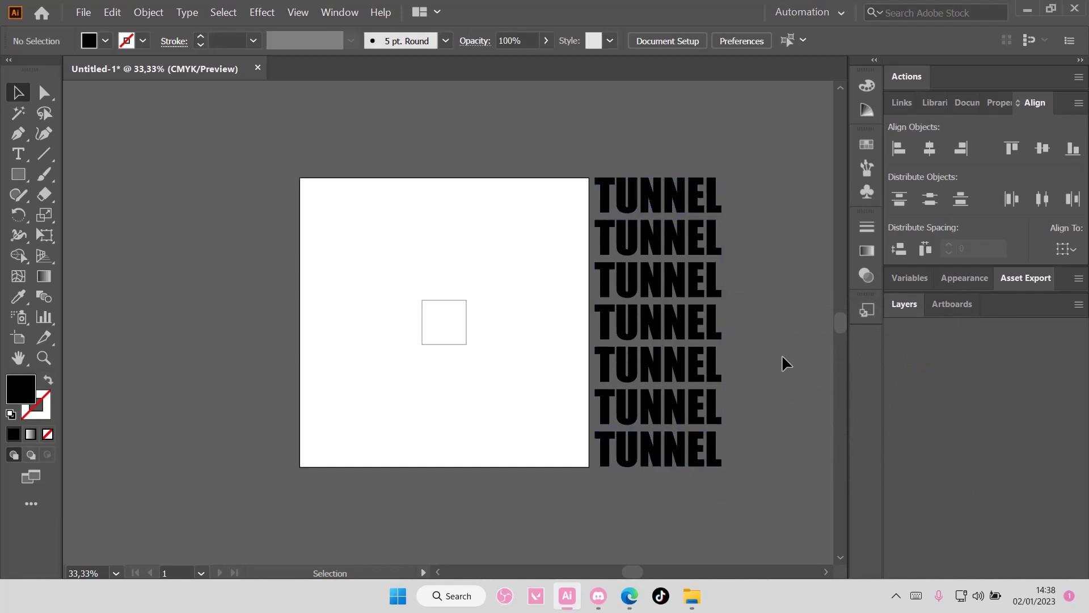
pyautogui.click(711, 284)
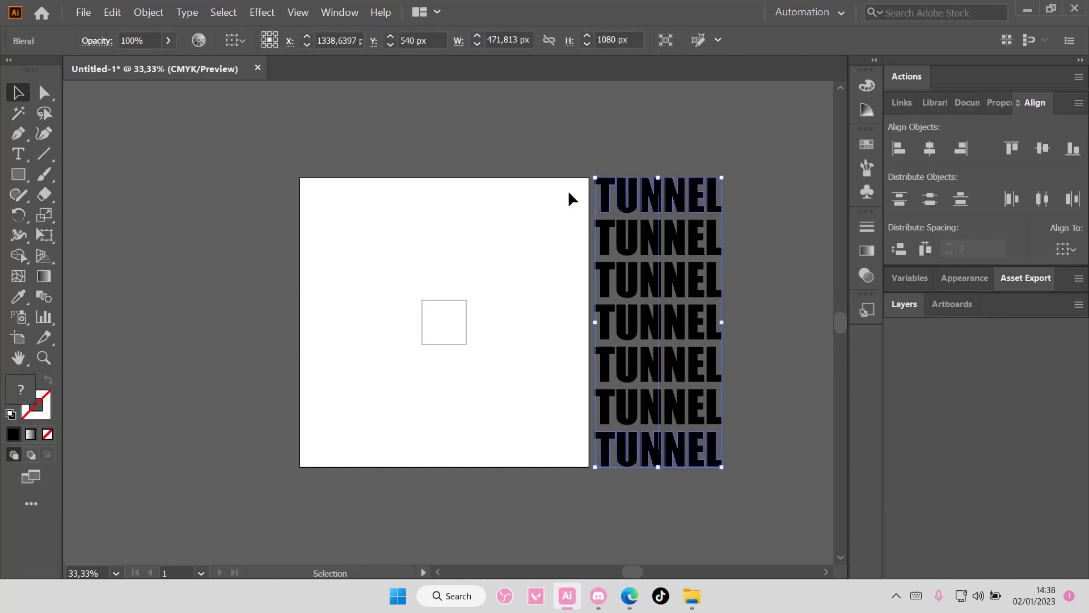
pyautogui.click(156, 15)
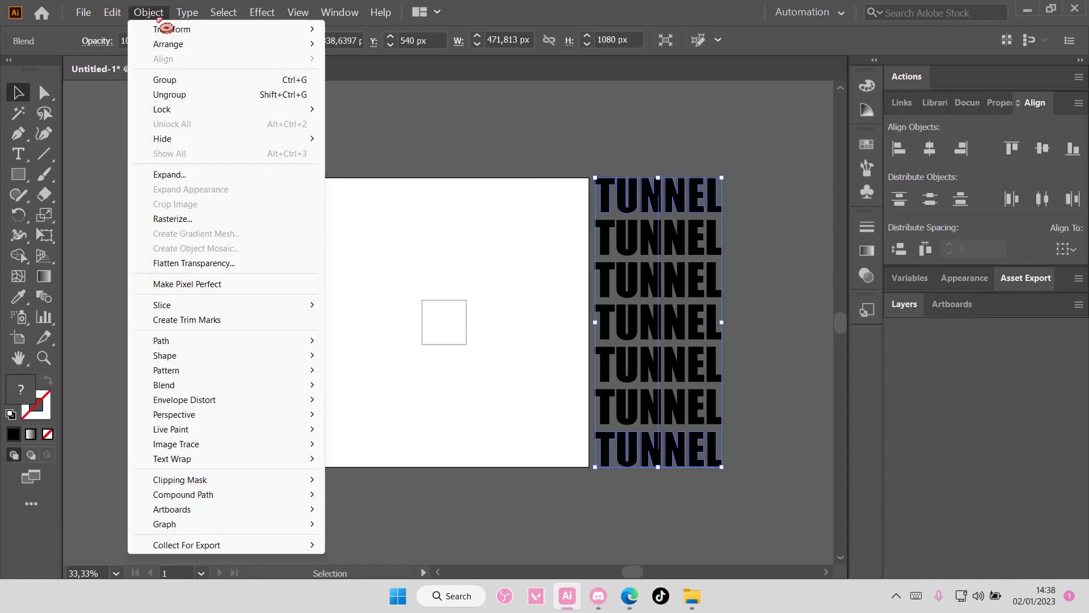
pyautogui.click(202, 176)
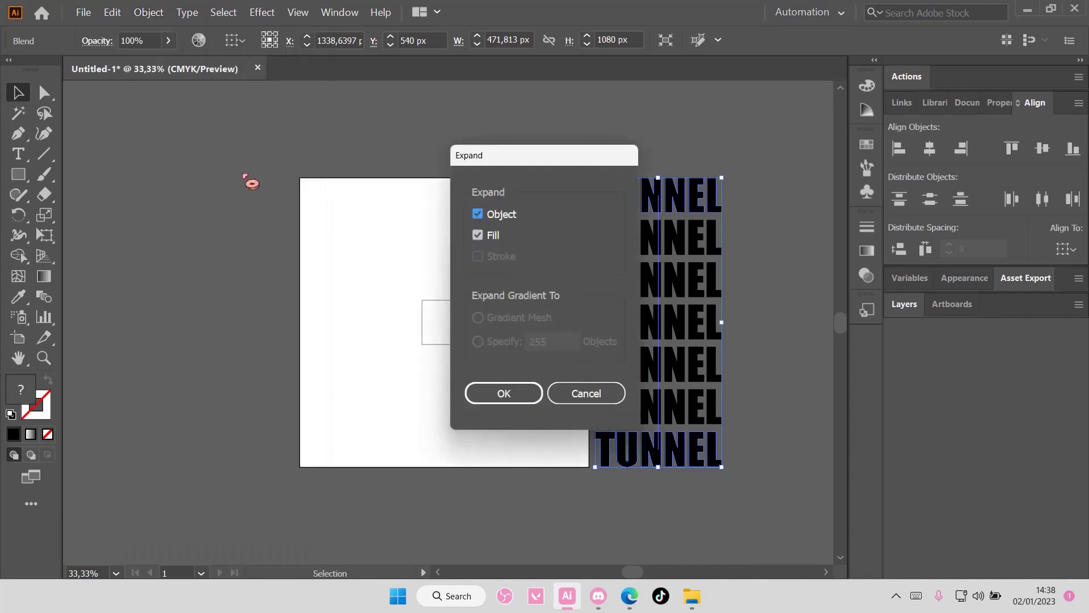
pyautogui.click(502, 388)
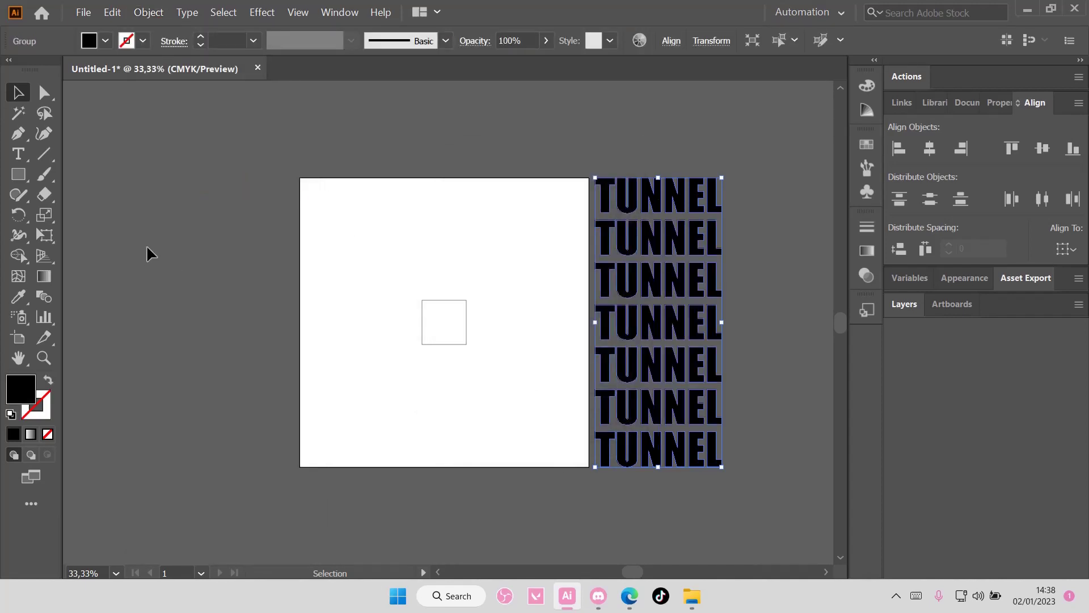
# Fill the TUNNEL rows with a white-to-black gradient at a 90° angle
pyautogui.click(31, 435)
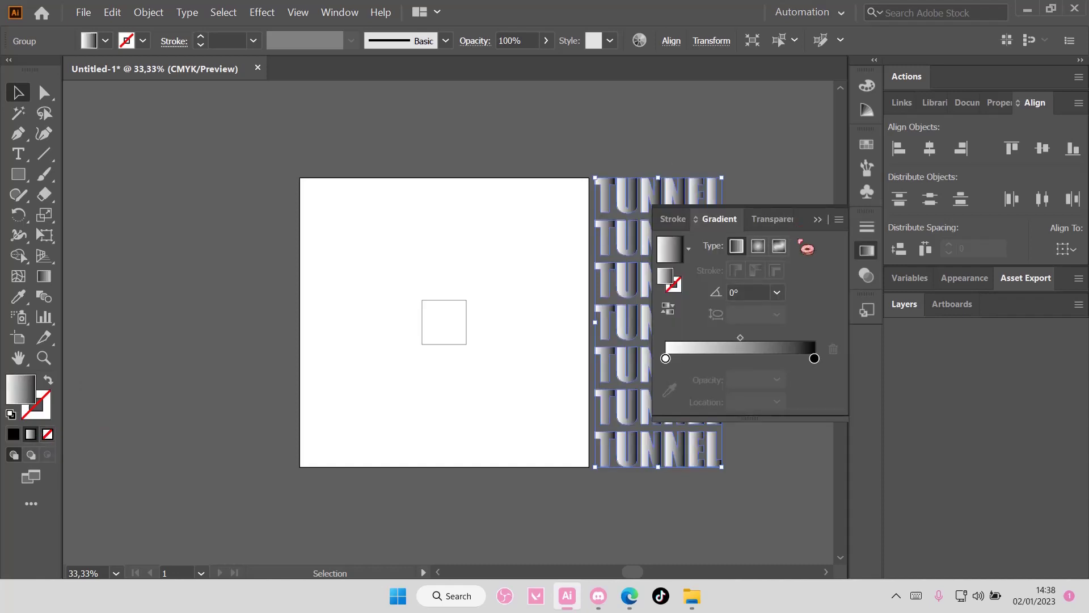
pyautogui.moveTo(815, 226); pyautogui.dragTo(937, 297)
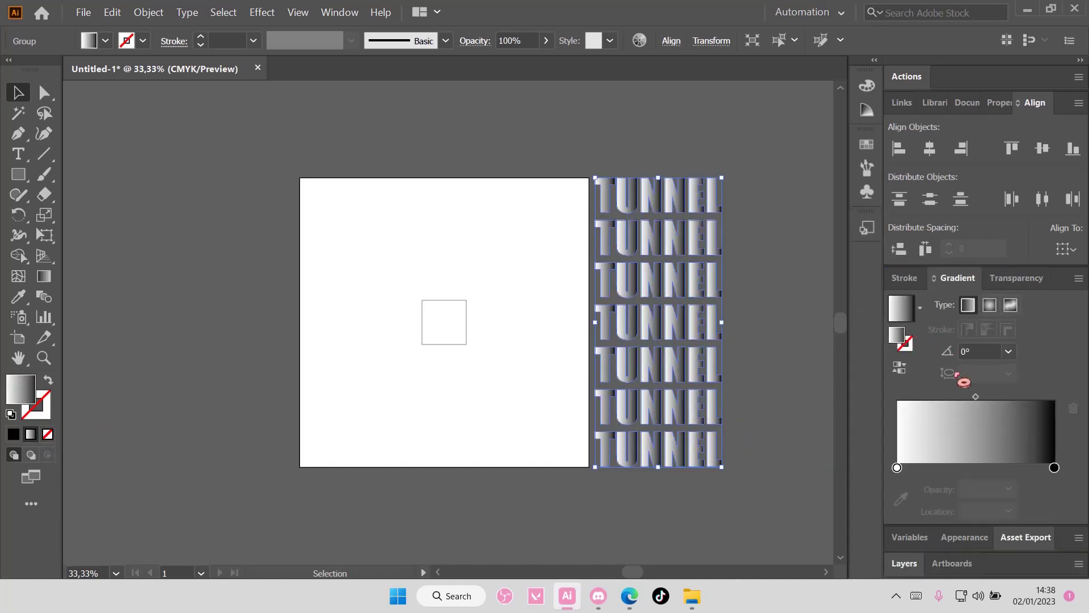
pyautogui.click(1008, 352)
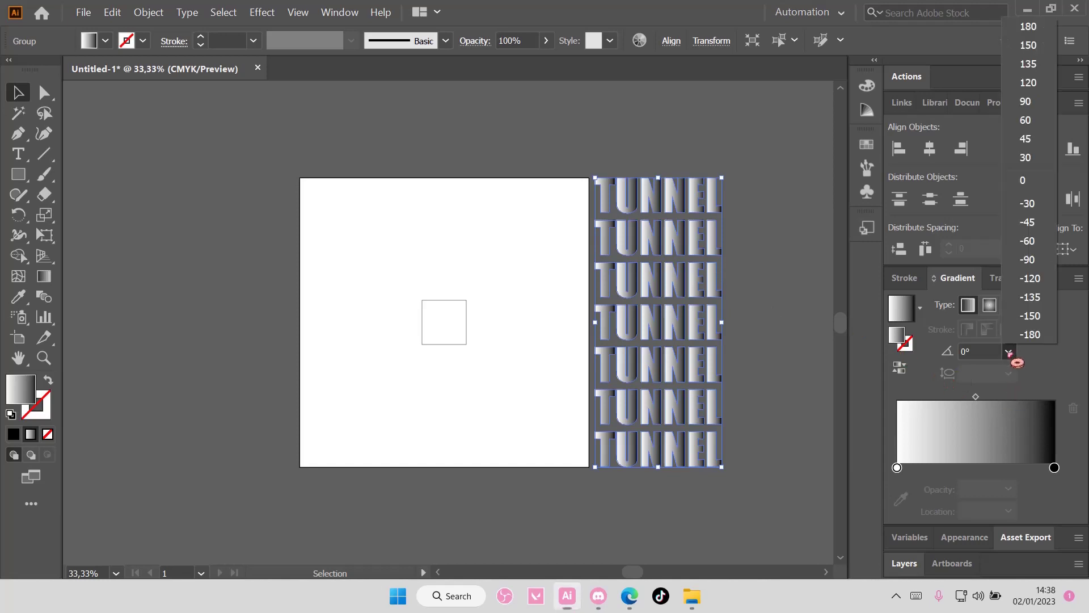
pyautogui.click(1039, 108)
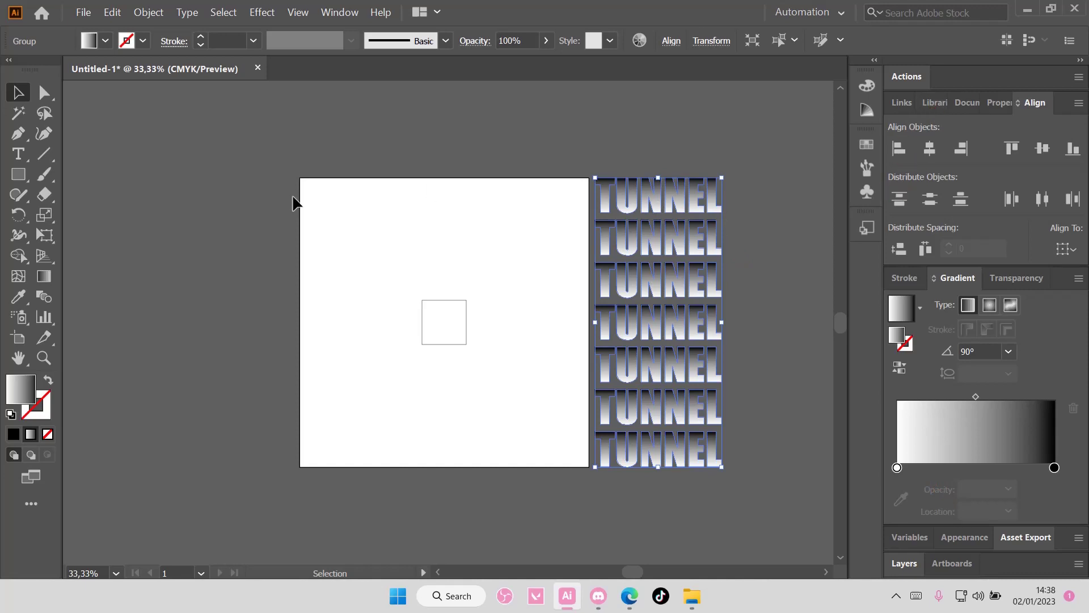
# Drag one white-to-black gradient top to bottom across the whole TUNNEL stack
pyautogui.click(43, 276)
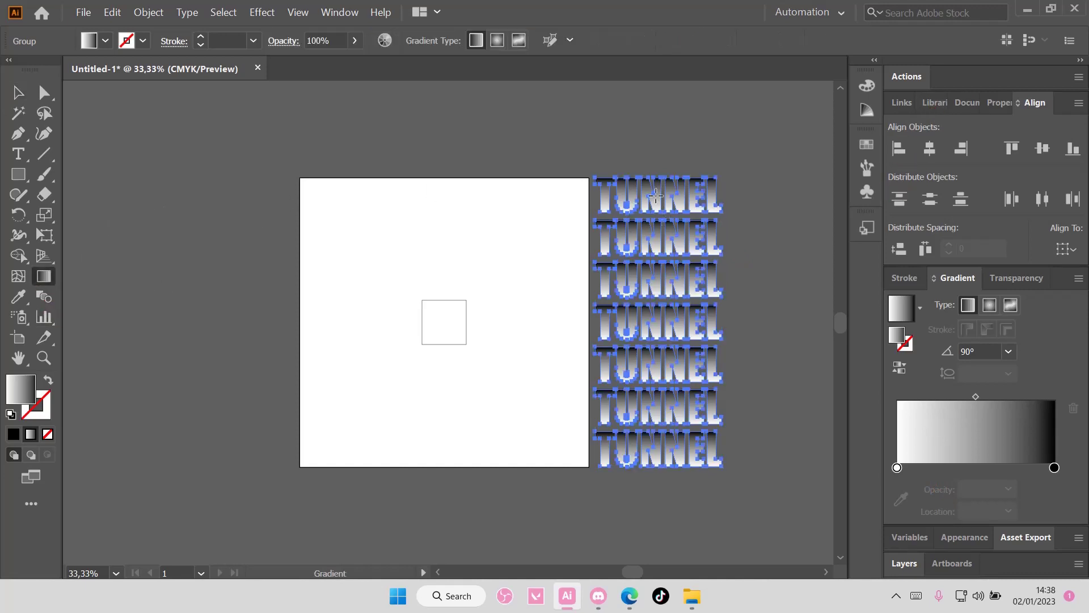
pyautogui.moveTo(659, 178); pyautogui.dragTo(660, 255)
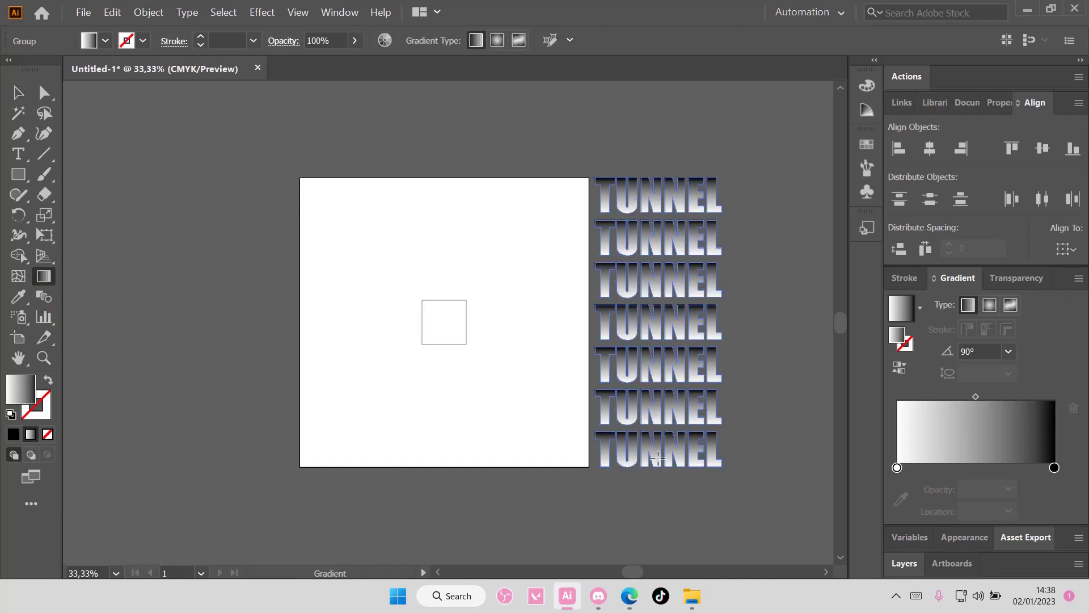
pyautogui.moveTo(658, 459); pyautogui.dragTo(659, 460)
pyautogui.moveTo(674, 217); pyautogui.dragTo(643, 180)
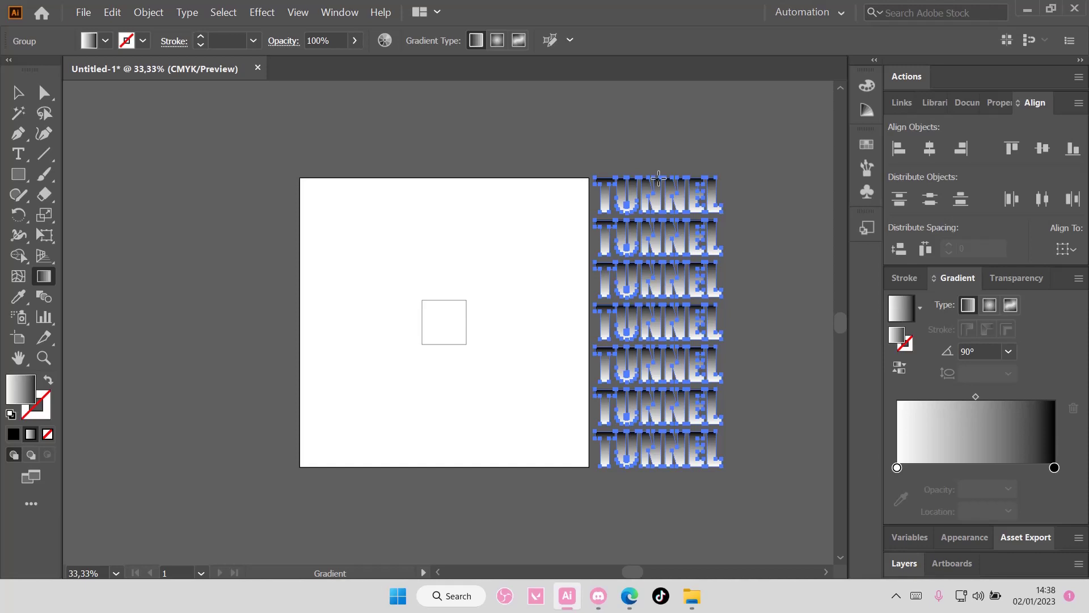
pyautogui.hotkey('ctrl', 'h')
pyautogui.moveTo(655, 461); pyautogui.dragTo(665, 431)
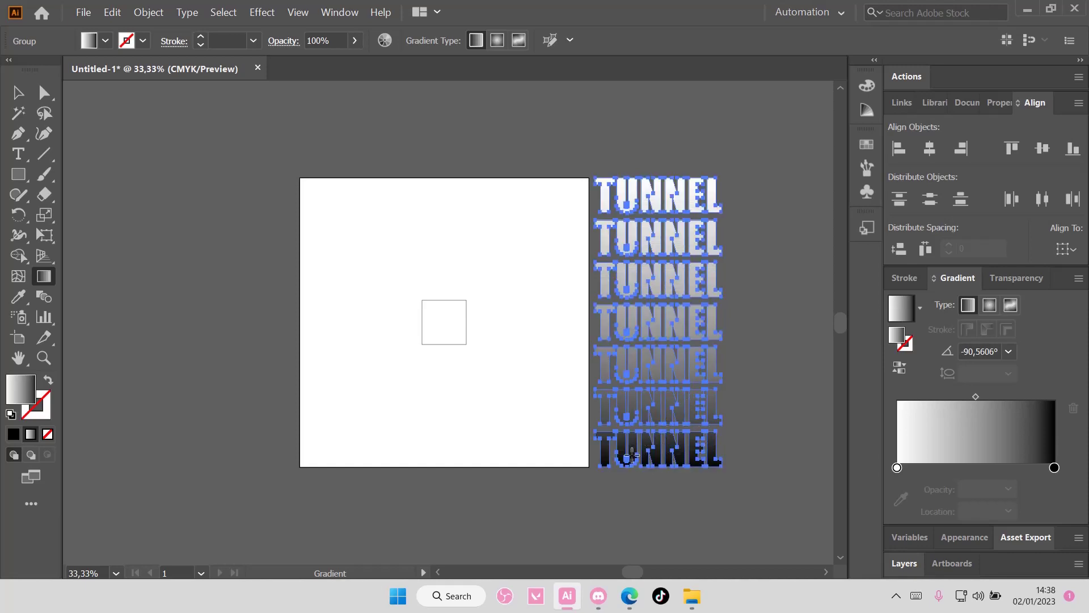
pyautogui.click(17, 92)
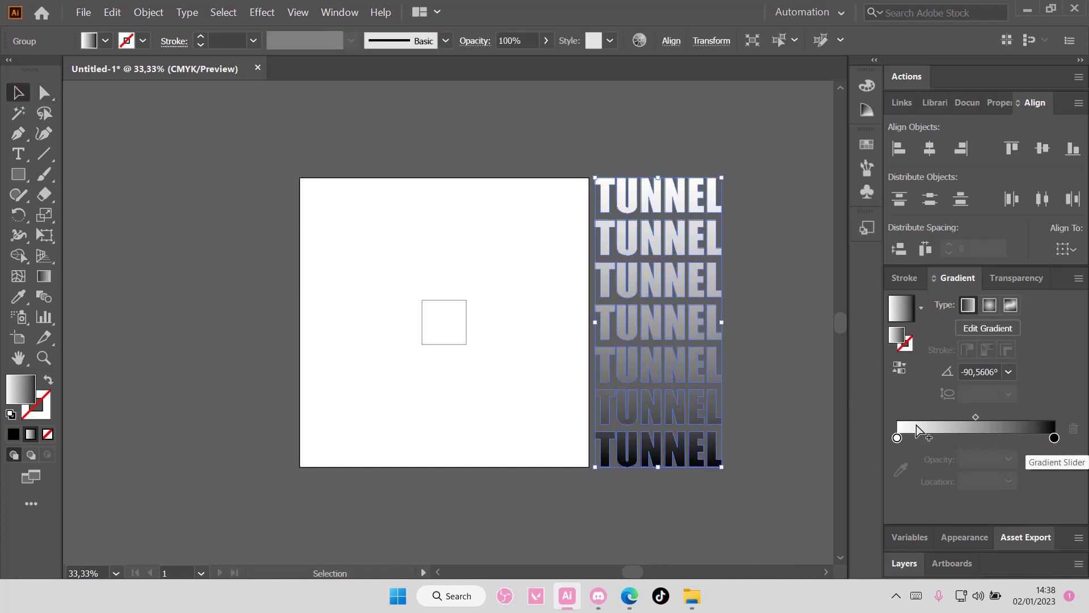
# Add a gradient stop and slide it toward the white end, near 25%
pyautogui.click(961, 428)
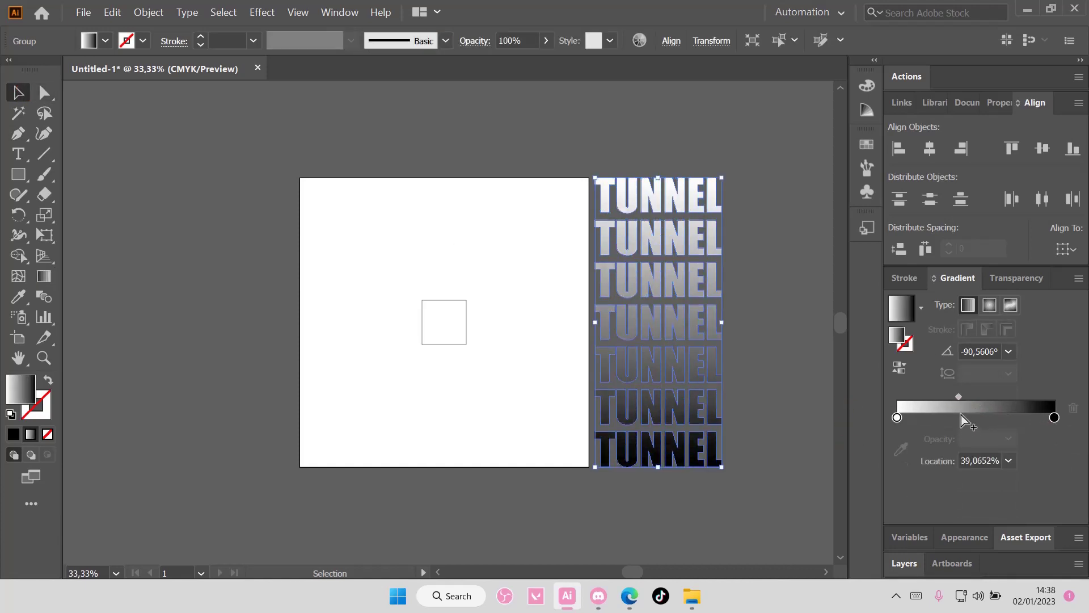
pyautogui.moveTo(961, 413); pyautogui.dragTo(945, 409)
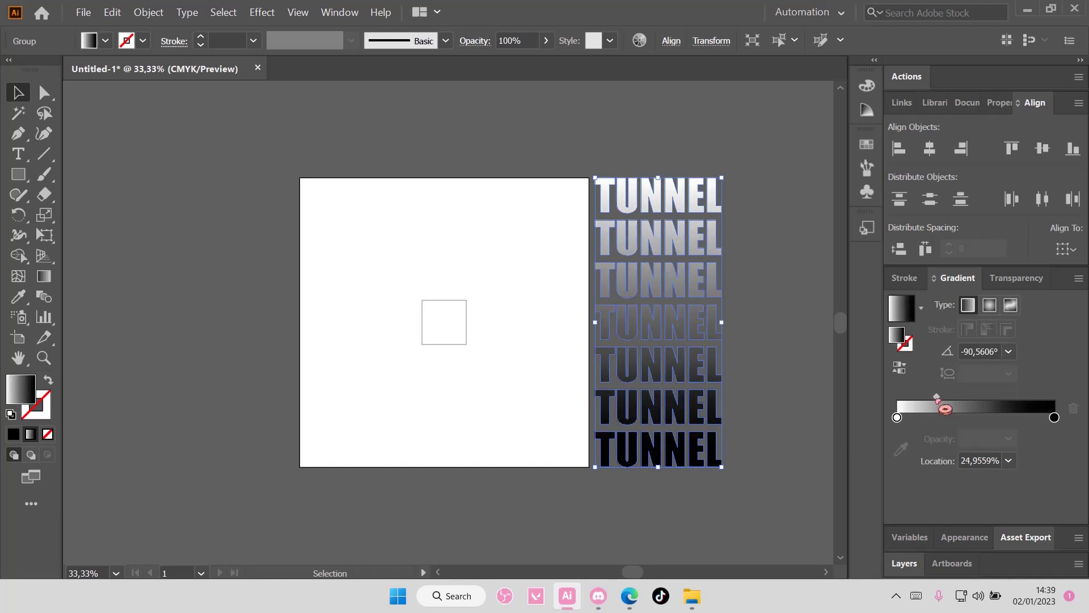
pyautogui.click(764, 379)
pyautogui.click(702, 369)
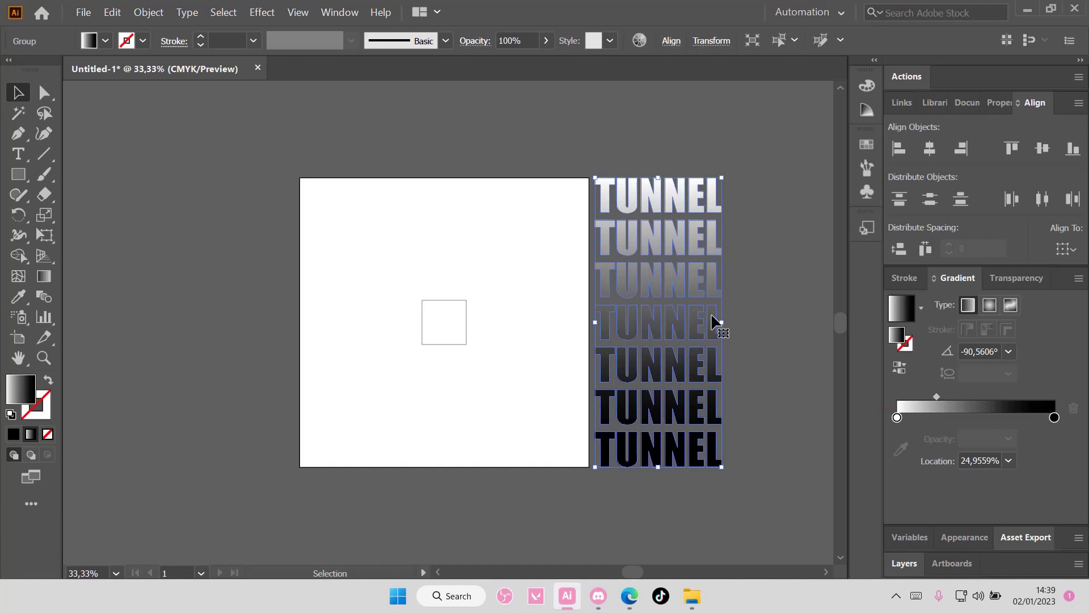
# Move the TUNNEL stack onto the artboard, squash it to about 474 px, and stretch it full width
pyautogui.moveTo(708, 321); pyautogui.dragTo(497, 326)
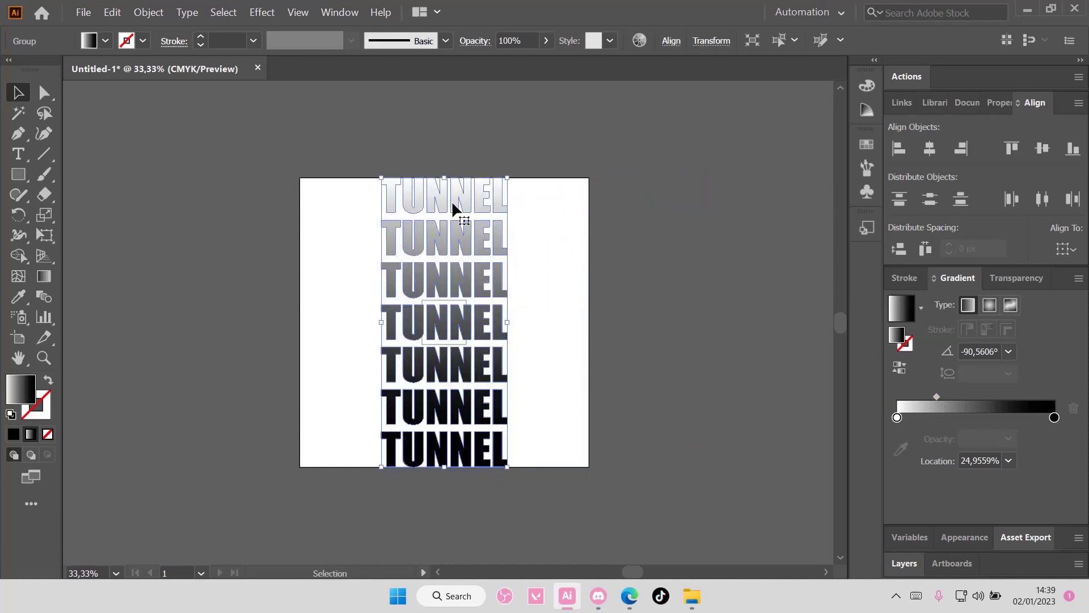
pyautogui.moveTo(460, 466); pyautogui.dragTo(452, 300)
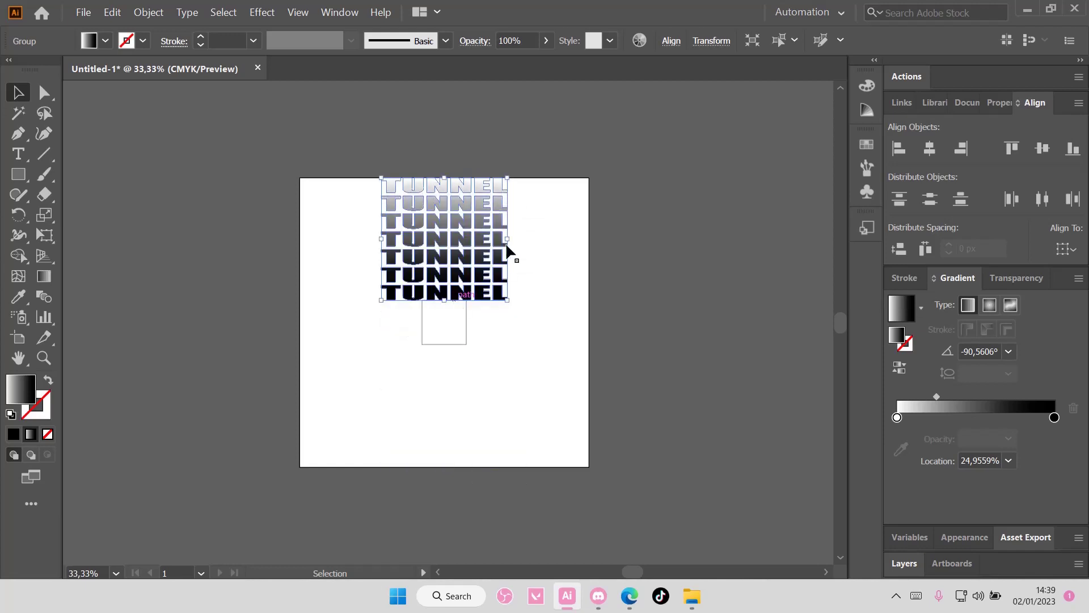
pyautogui.moveTo(506, 244); pyautogui.dragTo(300, 245)
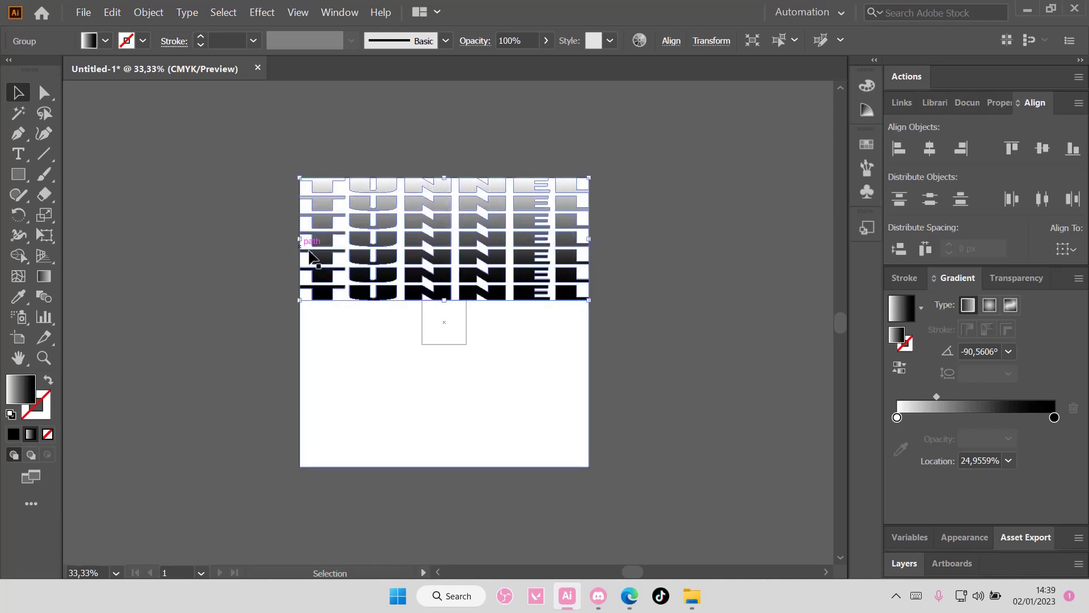
pyautogui.scroll(2, 634, 403)
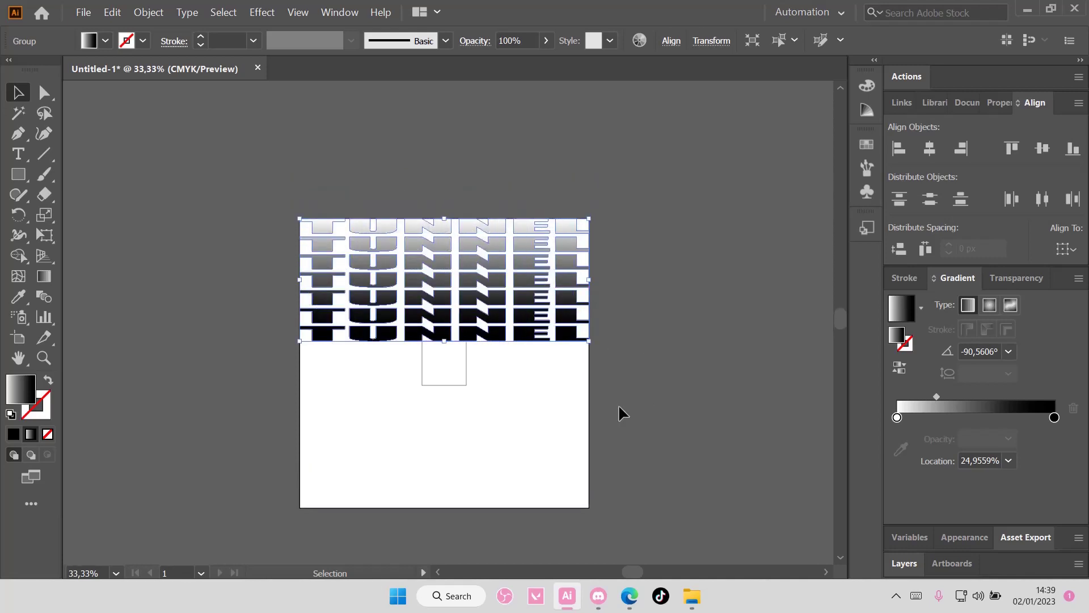
pyautogui.scroll(1, 525, 399)
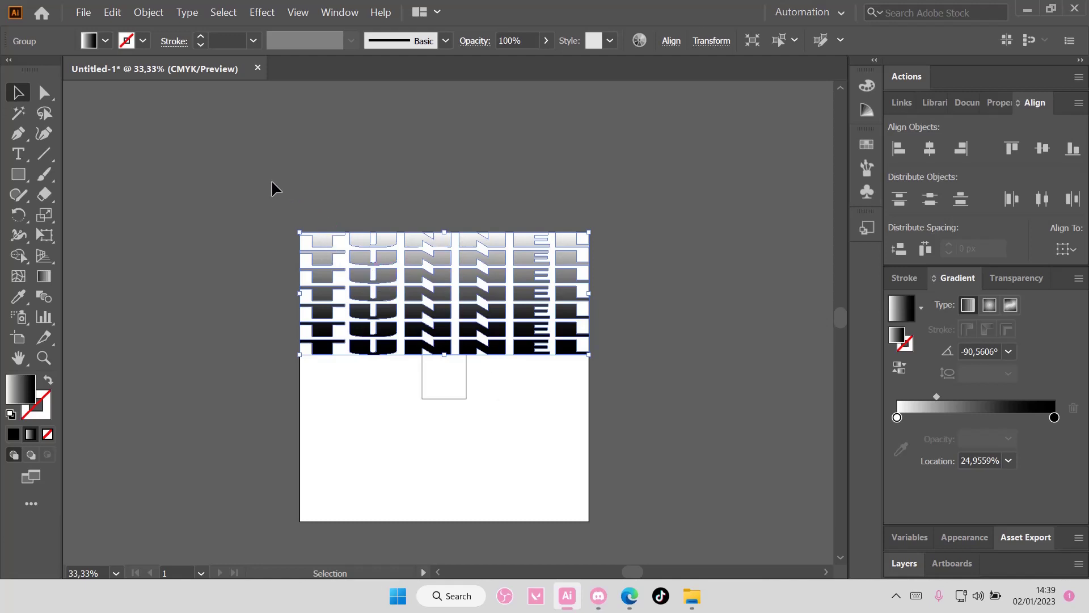
# Perspective-distort the stack, pinching its bottom corners inward toward the centre square
pyautogui.click(44, 235)
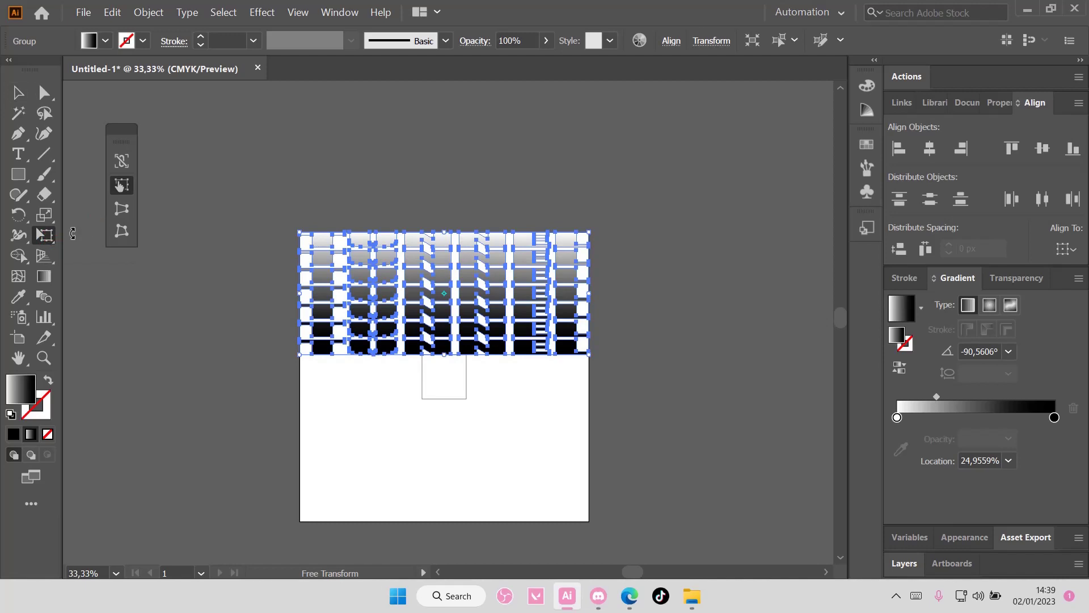
pyautogui.click(123, 211)
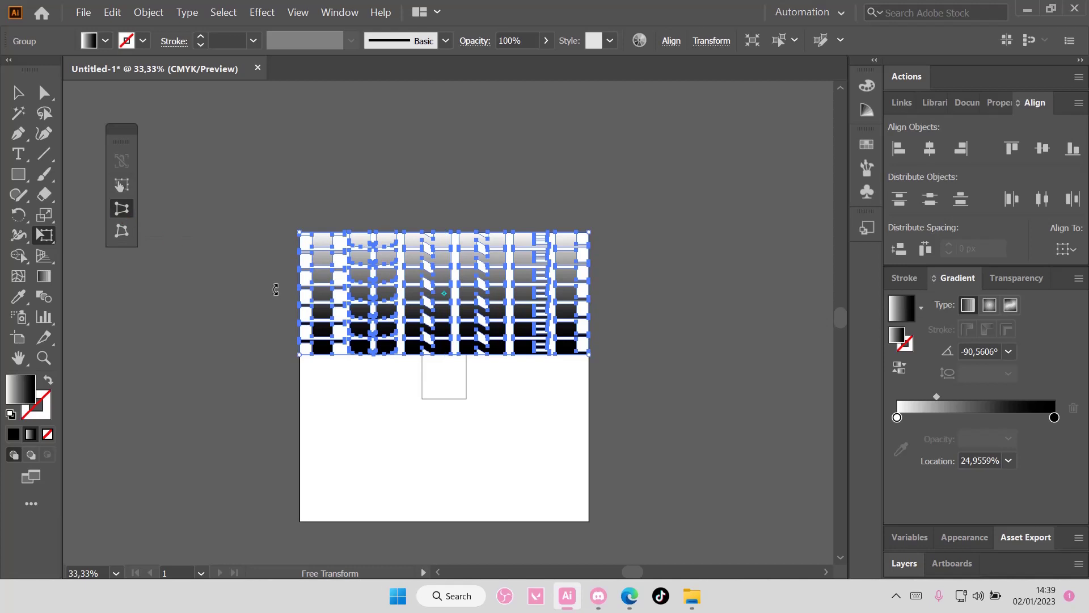
pyautogui.moveTo(300, 355); pyautogui.dragTo(428, 357)
pyautogui.hotkey('ctrl', 'z')
pyautogui.moveTo(300, 354); pyautogui.dragTo(428, 357)
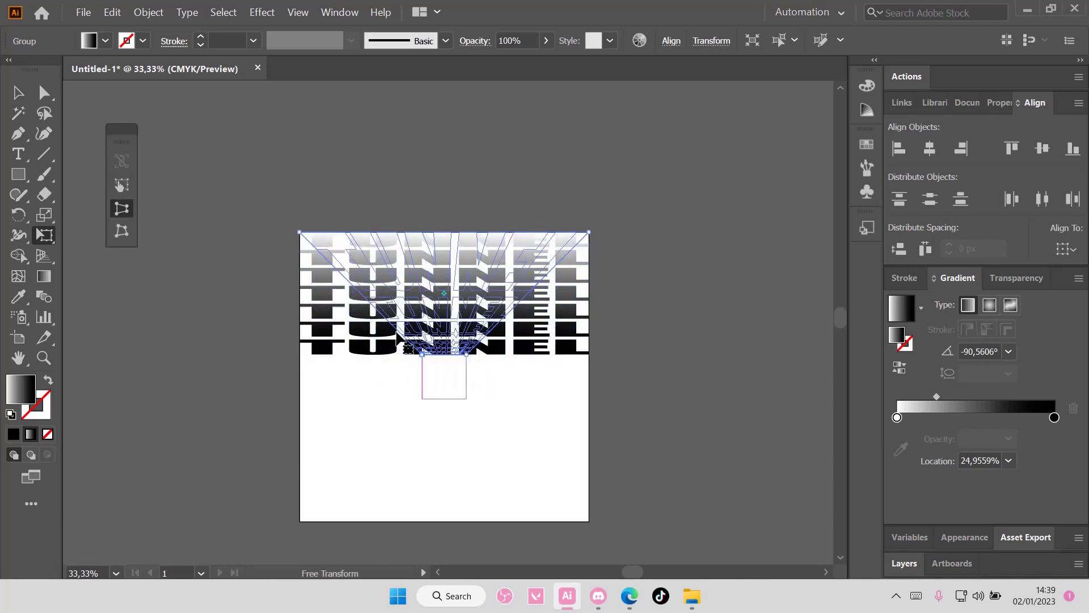
pyautogui.click(21, 92)
pyautogui.click(289, 146)
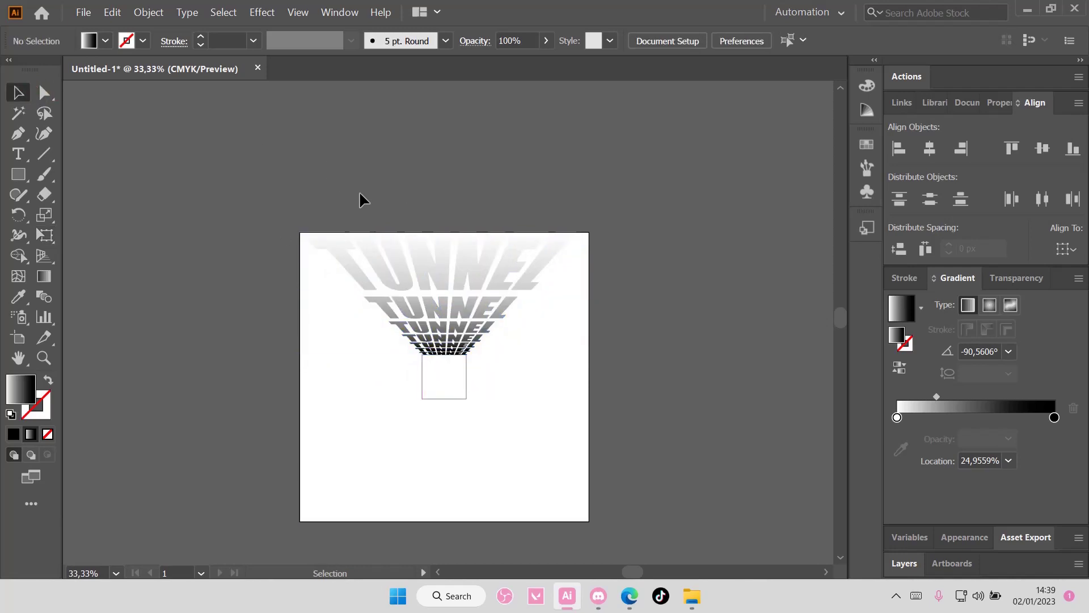
# Duplicate the tunnel wall, rotate it 180°, move it to the artboard bottom, and group both halves
pyautogui.click(473, 278)
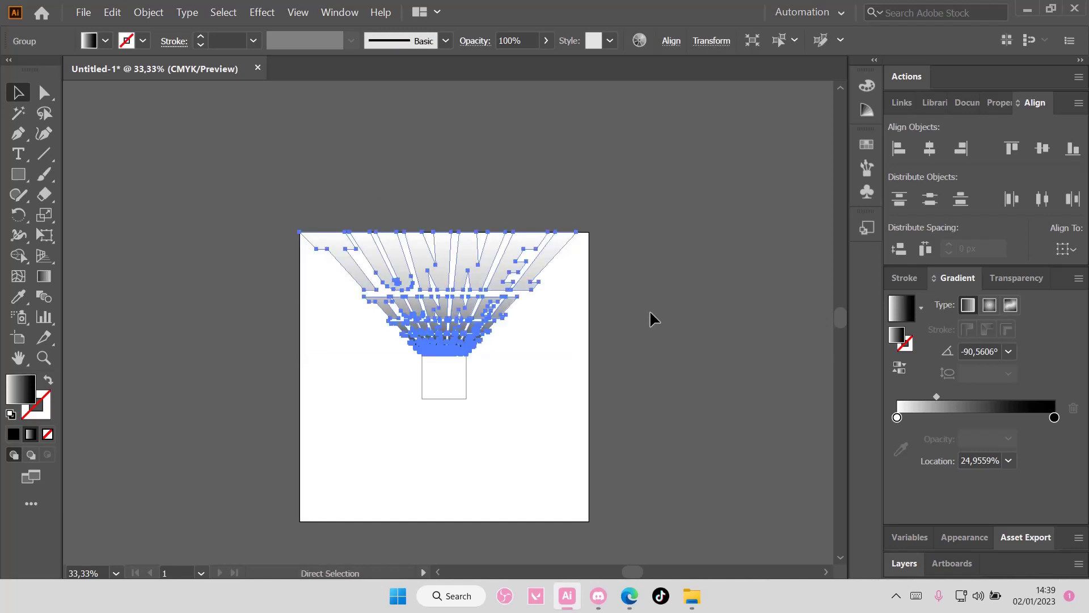
pyautogui.hotkey('ctrl', 'd')
pyautogui.moveTo(593, 257); pyautogui.dragTo(305, 397)
pyautogui.moveTo(474, 373); pyautogui.dragTo(487, 513)
pyautogui.click(654, 442)
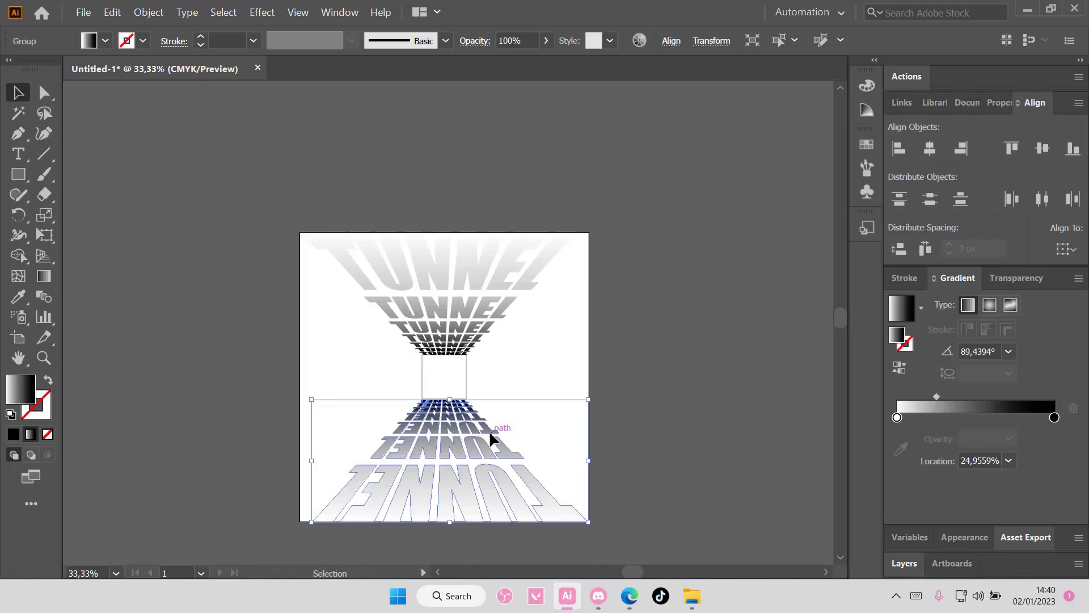
pyautogui.rightClick(470, 303)
pyautogui.click(528, 411)
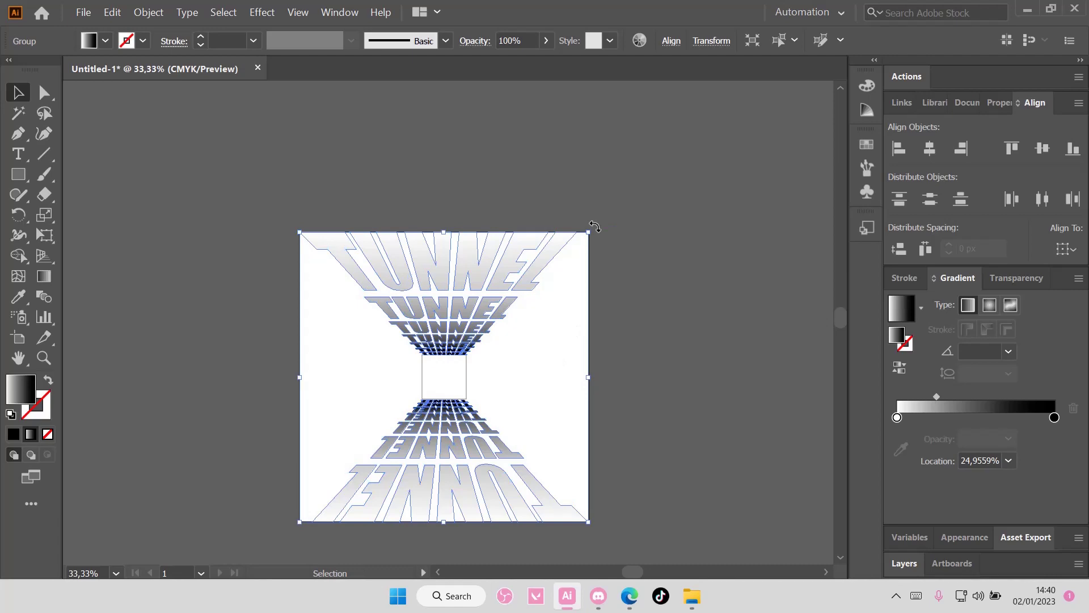
# Add a 90°-rotated copy of the tunnel walls to form the left and right sides
pyautogui.moveTo(595, 227); pyautogui.dragTo(334, 250)
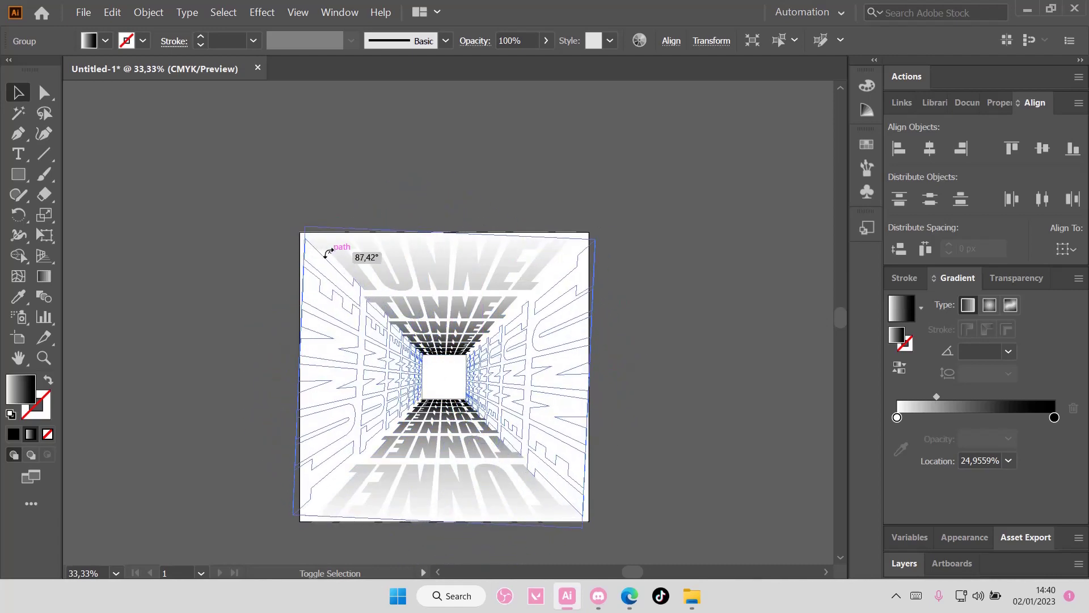
pyautogui.hotkey('ctrl', 'z')
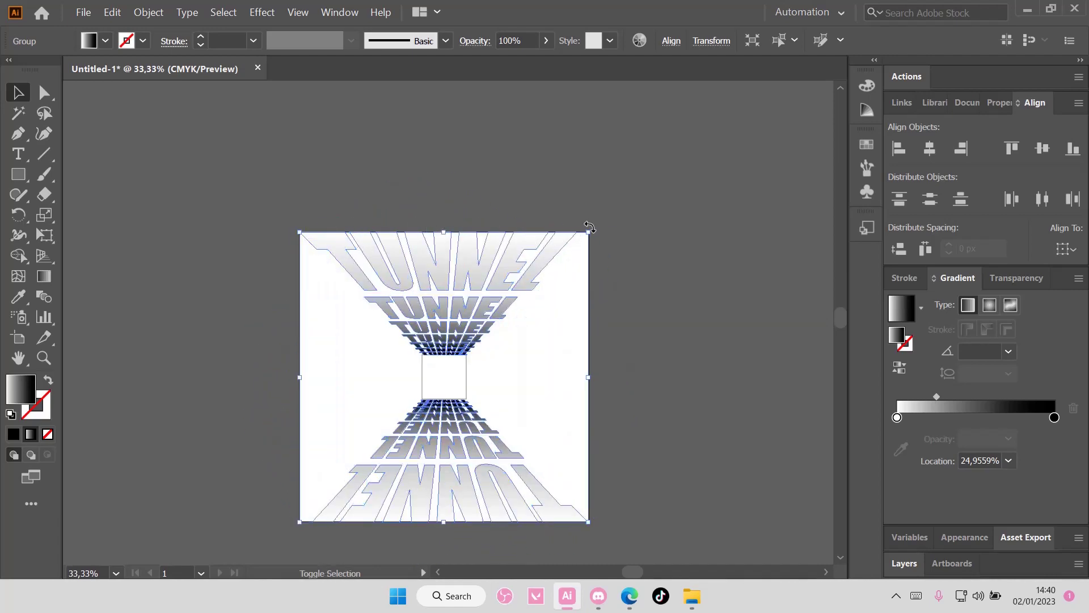
pyautogui.moveTo(595, 232); pyautogui.dragTo(281, 250)
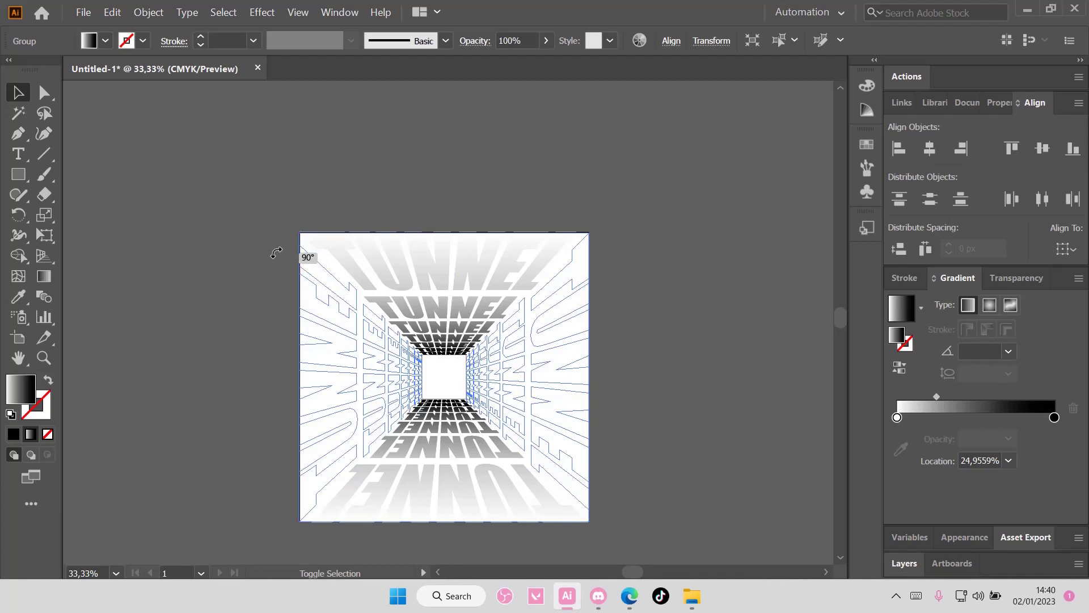
pyautogui.click(685, 347)
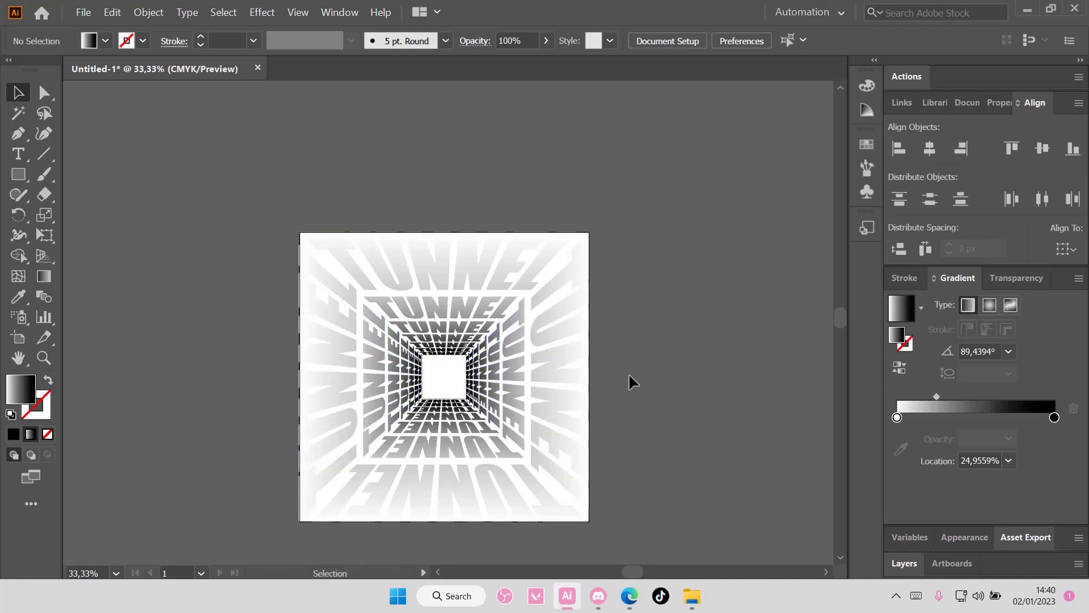
# Try moving and deleting the top/bottom walls and centre square, then undo to restore them
pyautogui.click(423, 358)
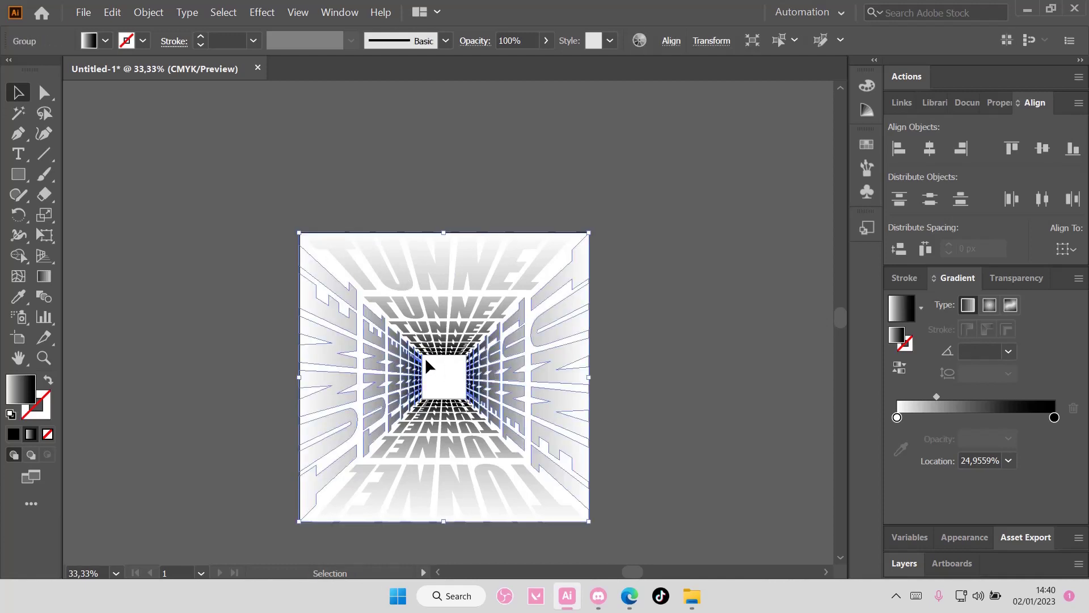
pyautogui.click(424, 356)
pyautogui.moveTo(423, 295); pyautogui.dragTo(437, 224)
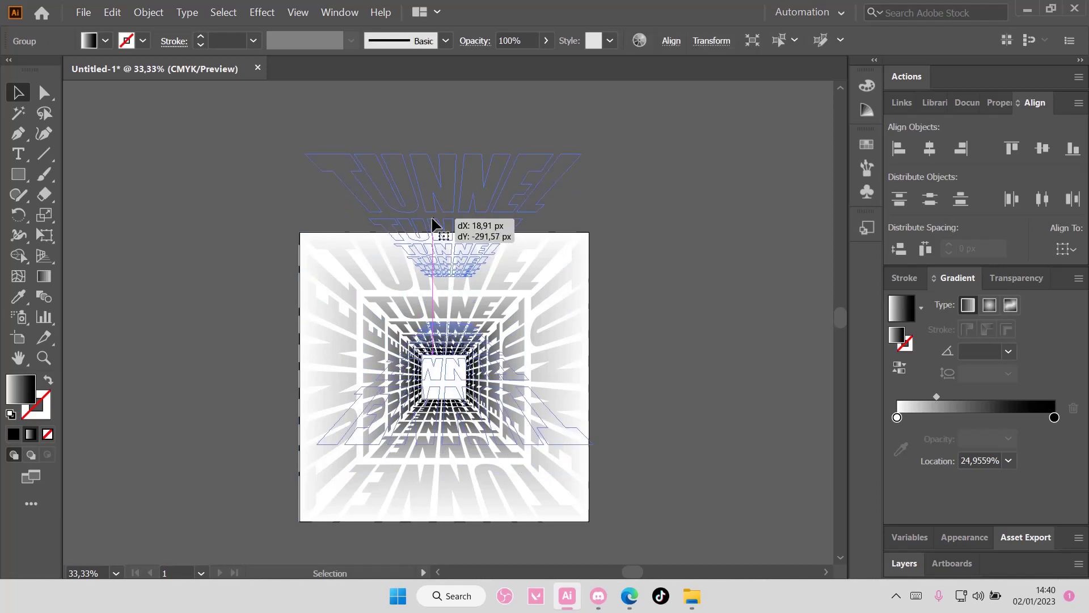
pyautogui.hotkey('ctrl', 'z')
pyautogui.click(636, 319)
pyautogui.click(430, 301)
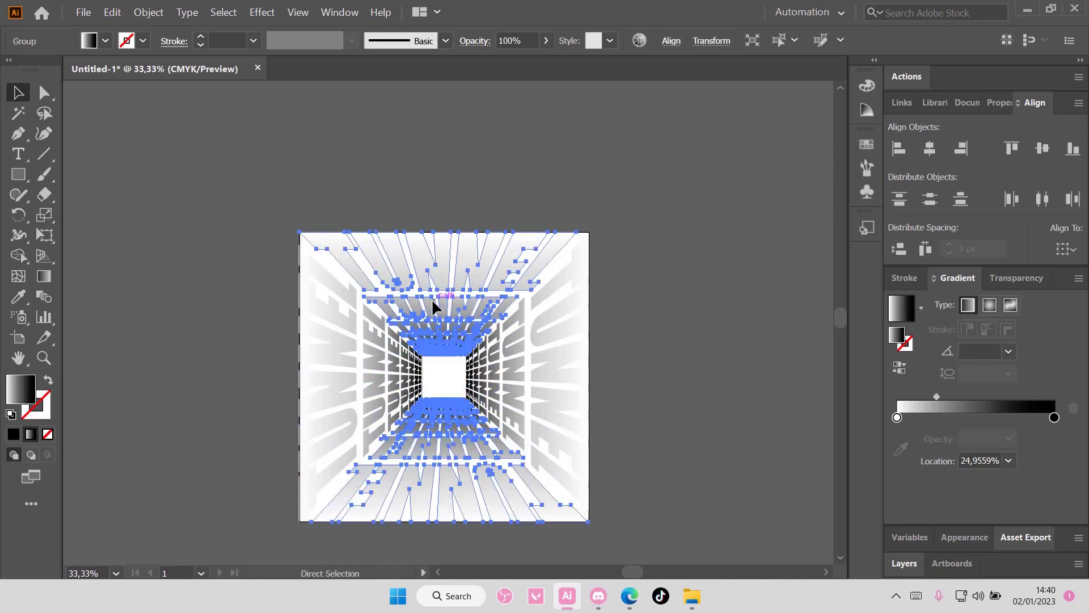
pyautogui.press('Delete')
pyautogui.click(450, 355)
pyautogui.press('Delete')
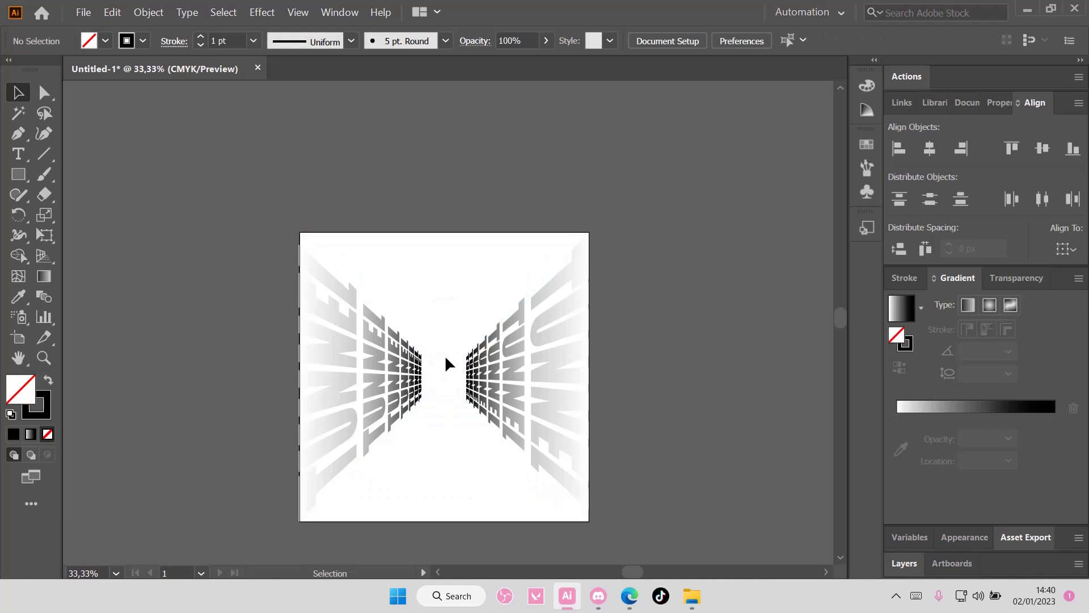
pyautogui.hotkey('ctrl', 'z')
pyautogui.hotkey('ctrl', 'z')
pyautogui.click(645, 322)
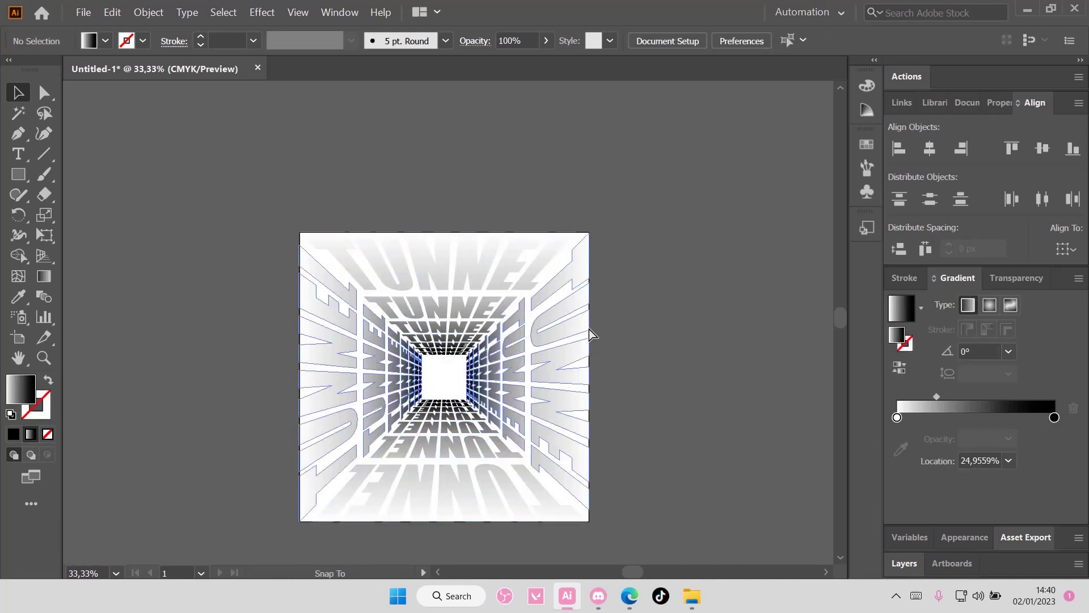
# Draw a square covering the whole artboard and fill it solid black
pyautogui.click(19, 175)
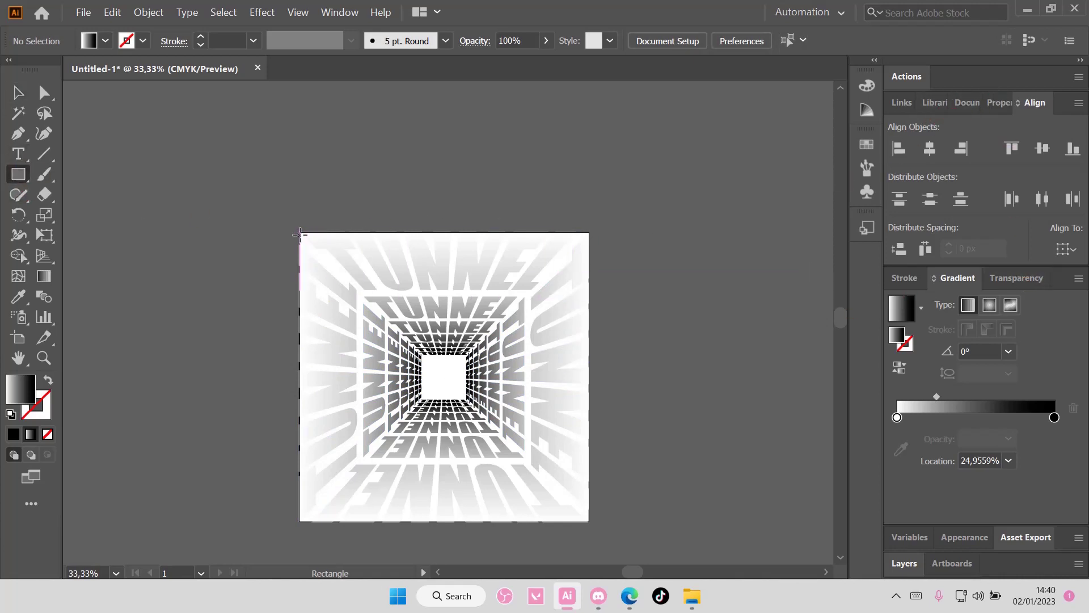
pyautogui.moveTo(305, 234); pyautogui.dragTo(588, 521)
pyautogui.click(13, 435)
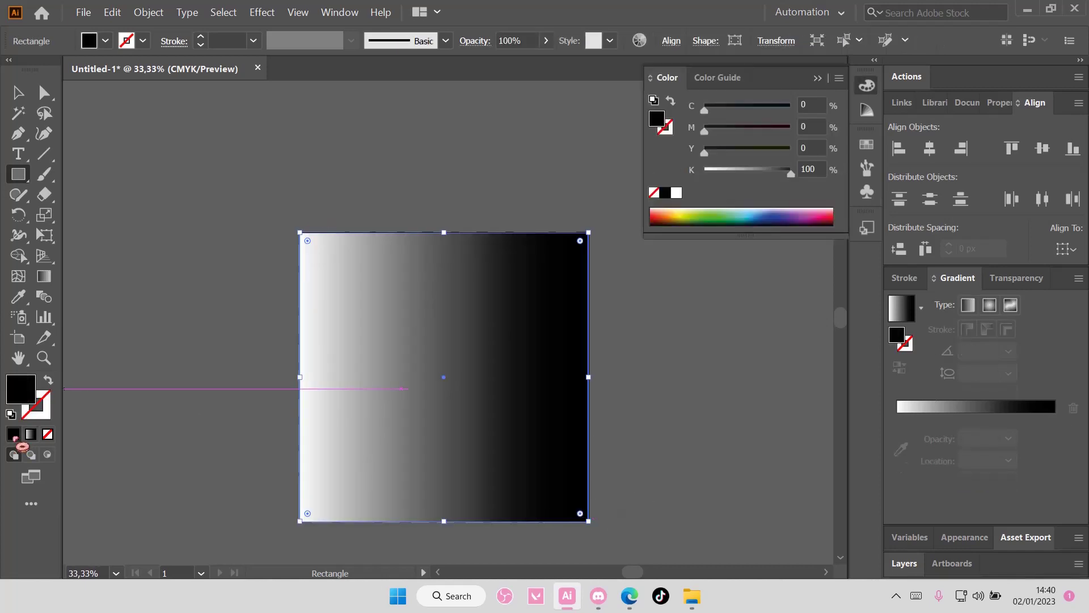
pyautogui.click(18, 92)
# Send the black square to the back, behind the TUNNEL walls
pyautogui.rightClick(409, 317)
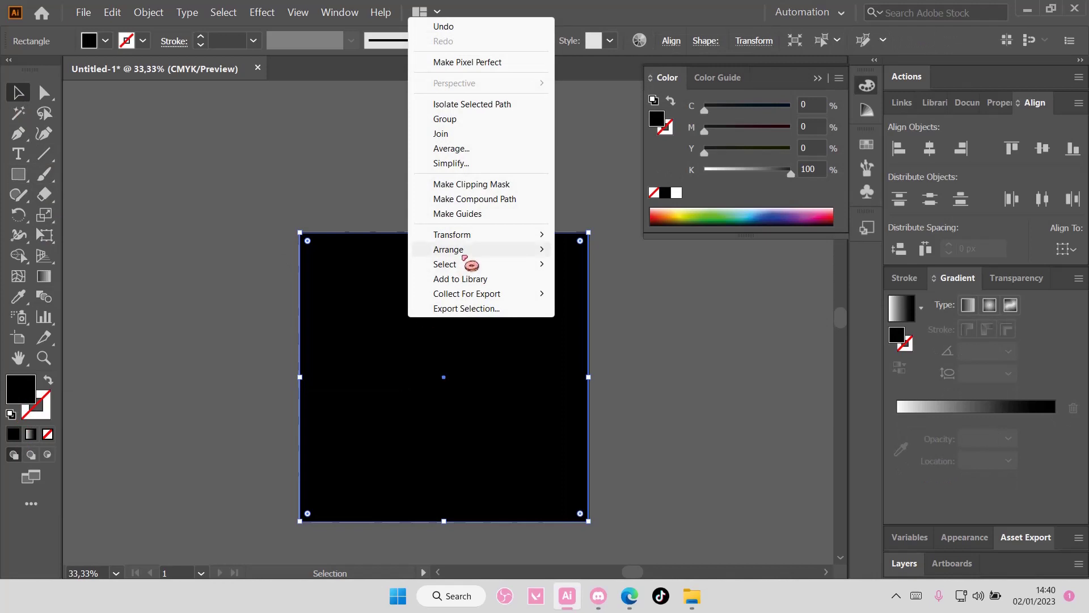
pyautogui.moveTo(465, 249)
pyautogui.click(590, 289)
pyautogui.click(638, 308)
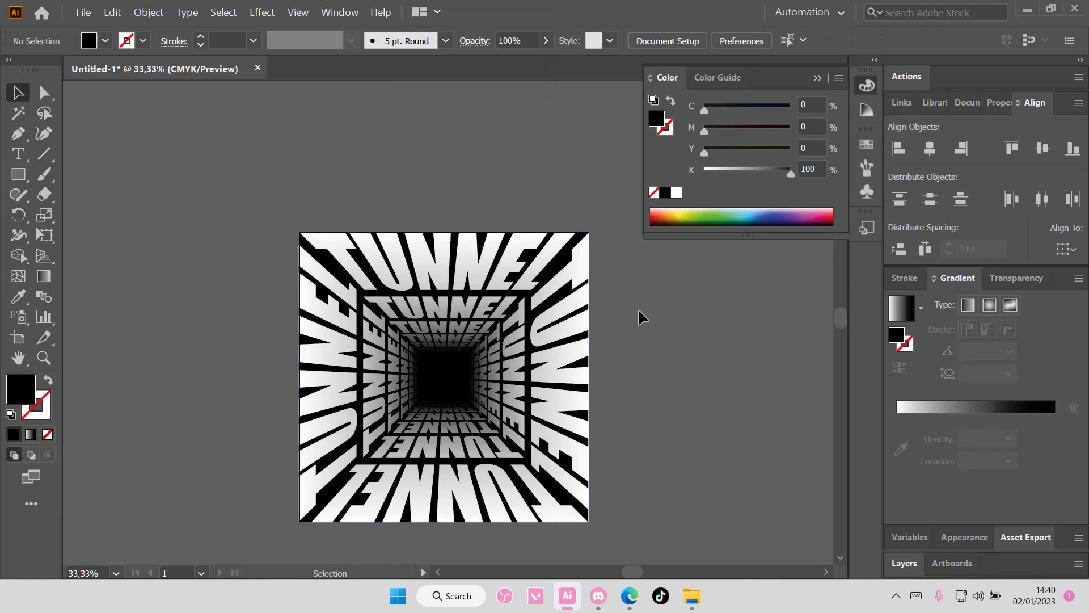
pyautogui.scroll(1, 672, 426)
pyautogui.scroll(1, 673, 425)
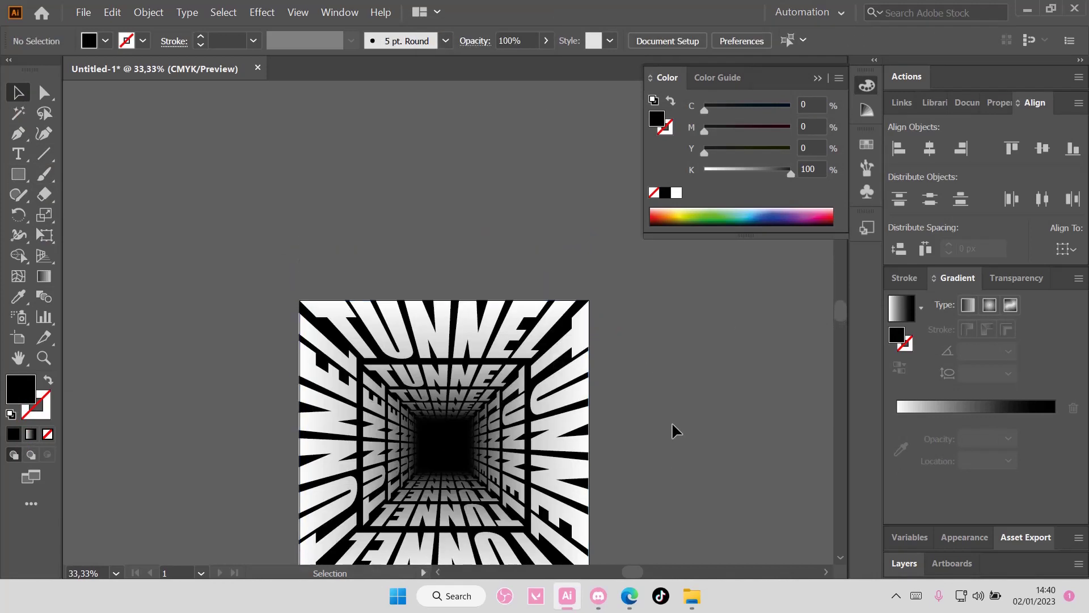
pyautogui.scroll(-1, 672, 425)
pyautogui.scroll(-3, 672, 421)
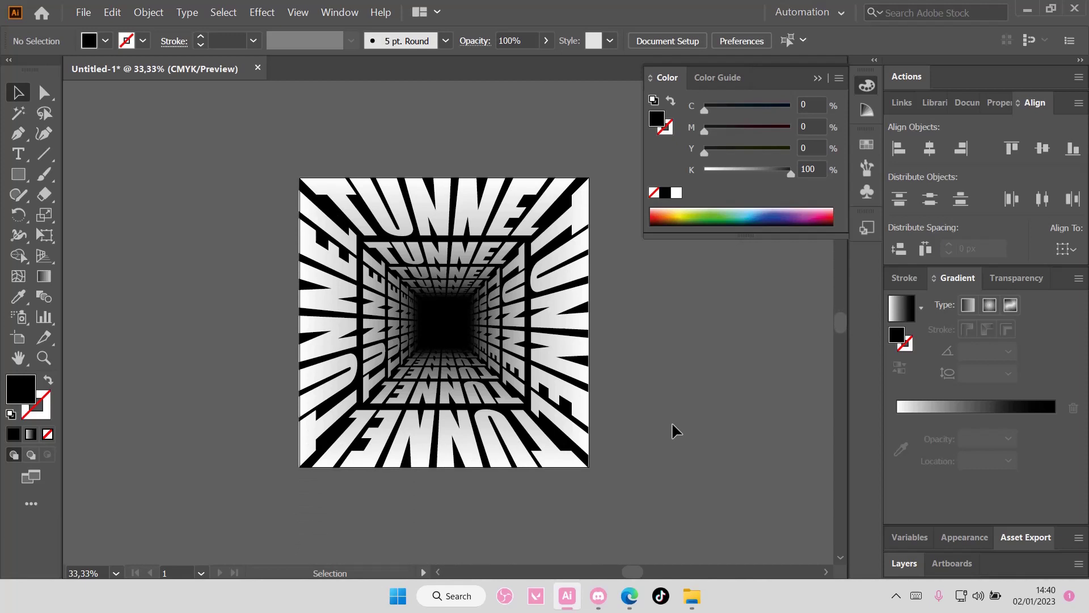
pyautogui.scroll(2, 671, 421)
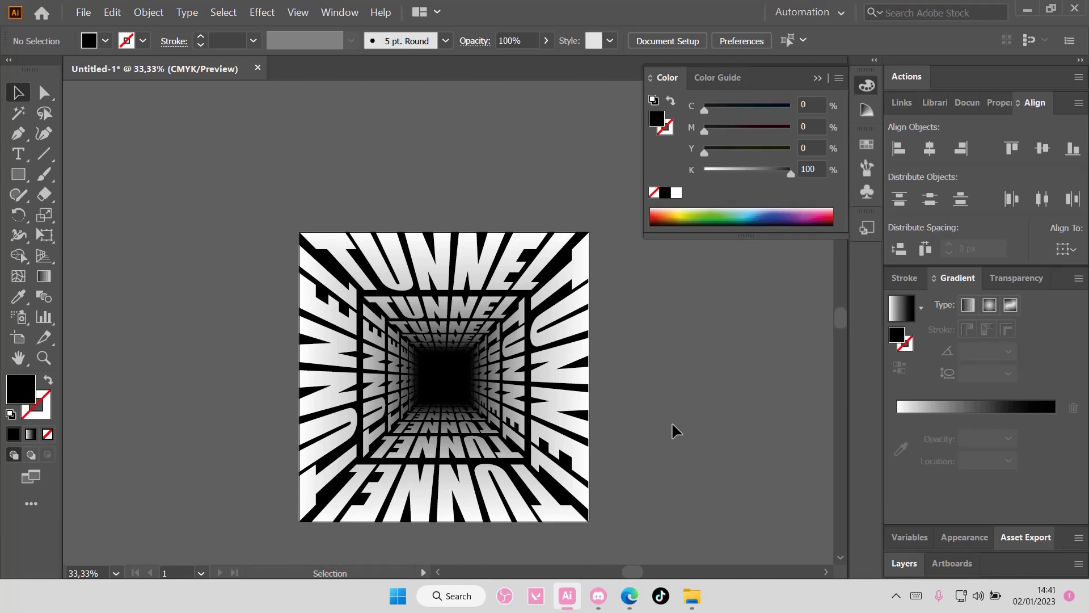